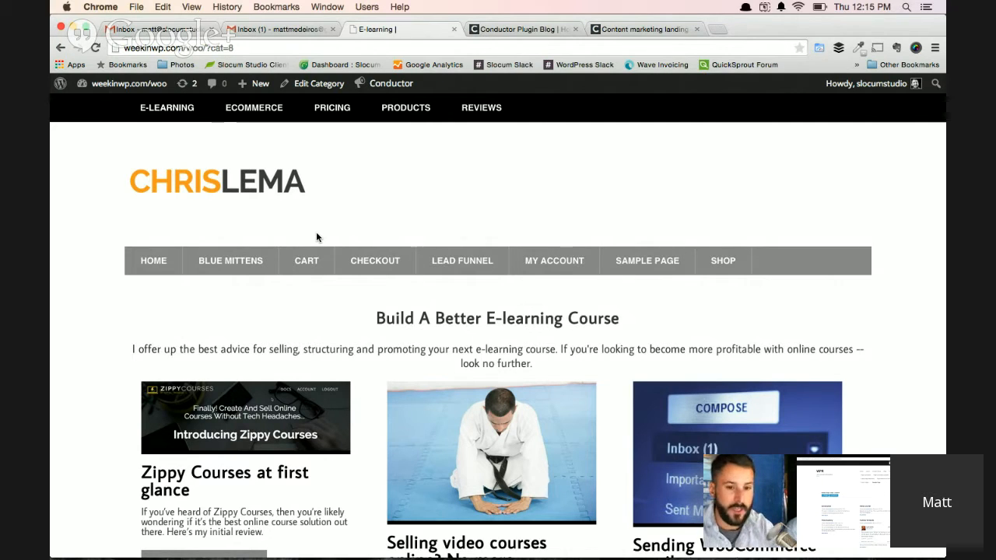
Open the E-learning category page for customizing with Conductor.
scroll(304, 287, "down", 1)
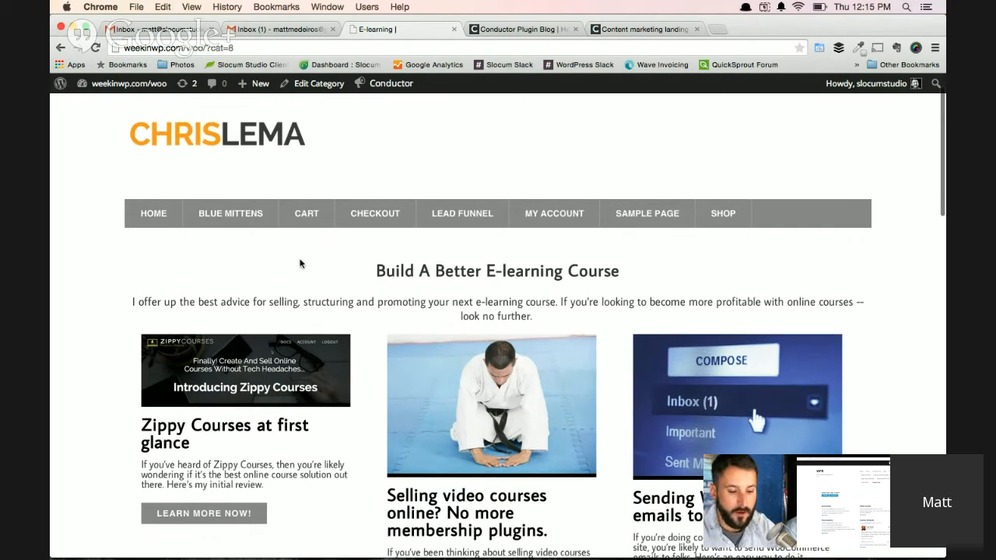
scroll(302, 308, "down", 1)
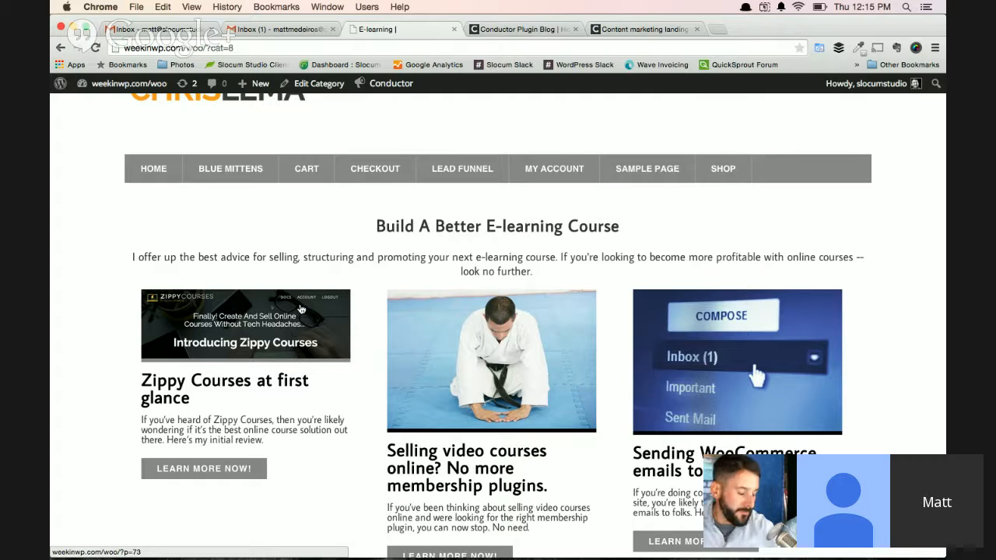
mouse_move(382, 84)
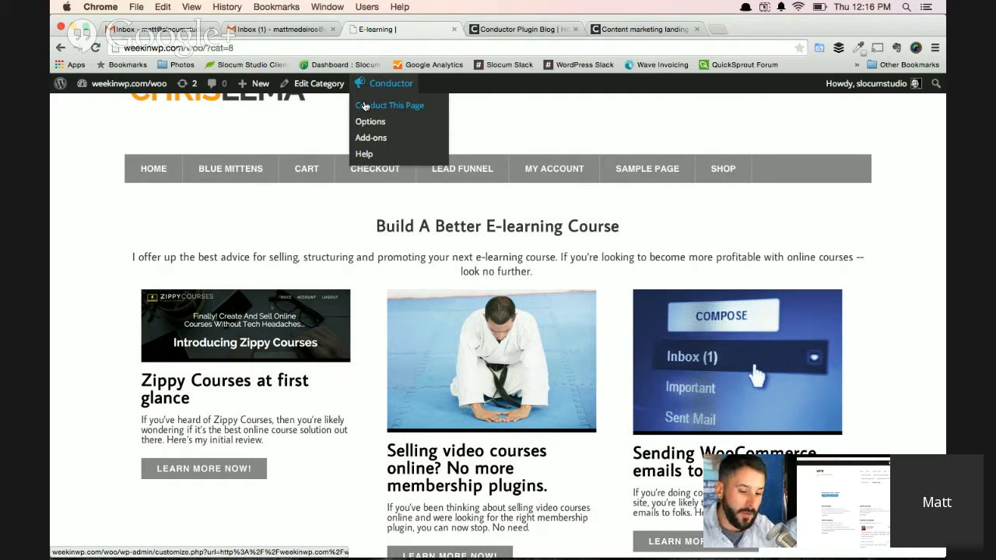
left_click(364, 106)
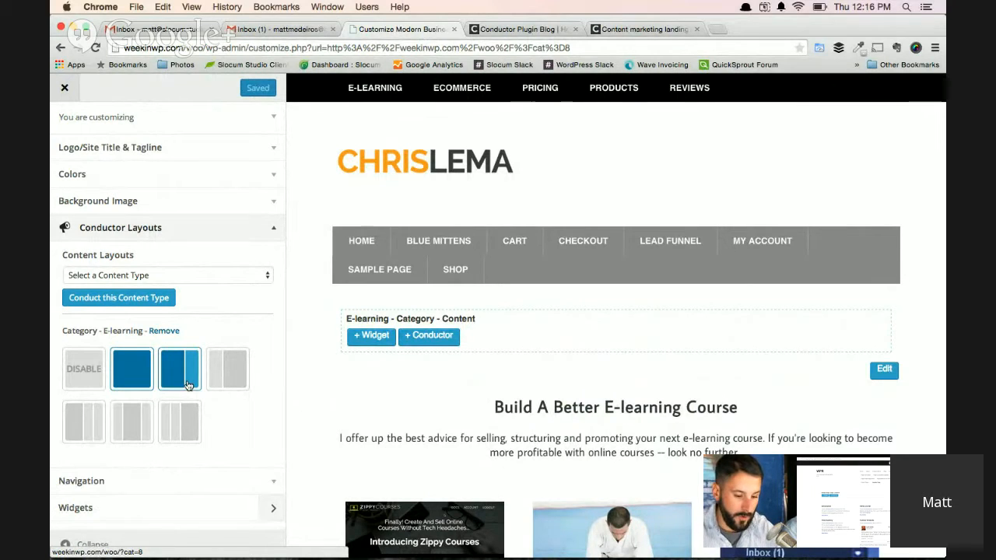
Expand the E-learning - Category - Content widget area among the page's widgets.
scroll(360, 382, "down", 5)
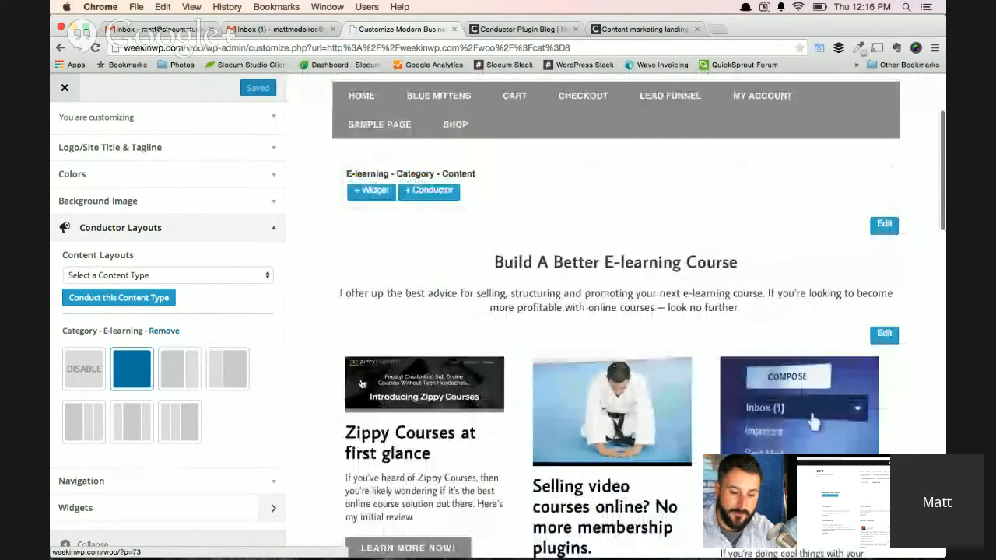
scroll(360, 379, "down", 5)
scroll(360, 377, "up", 6)
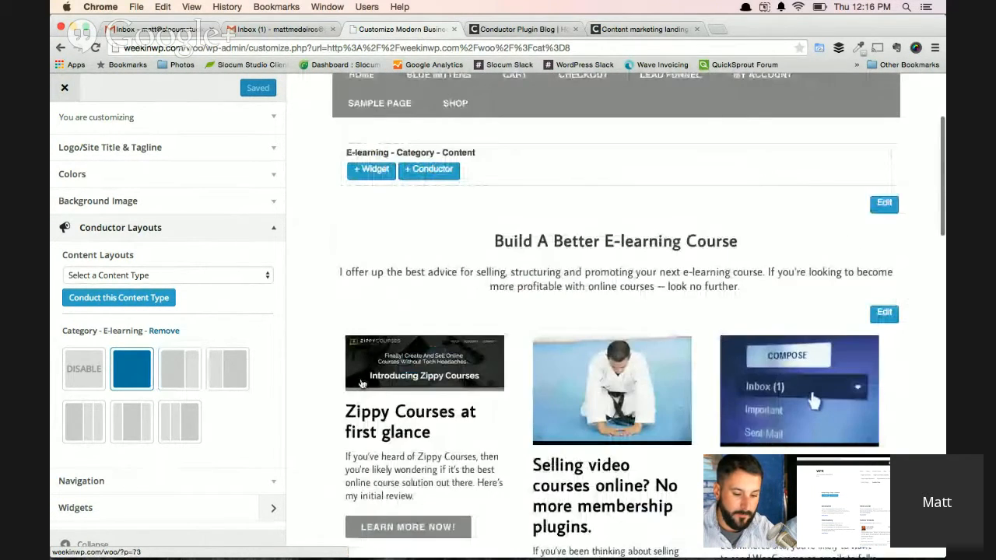
left_click(139, 510)
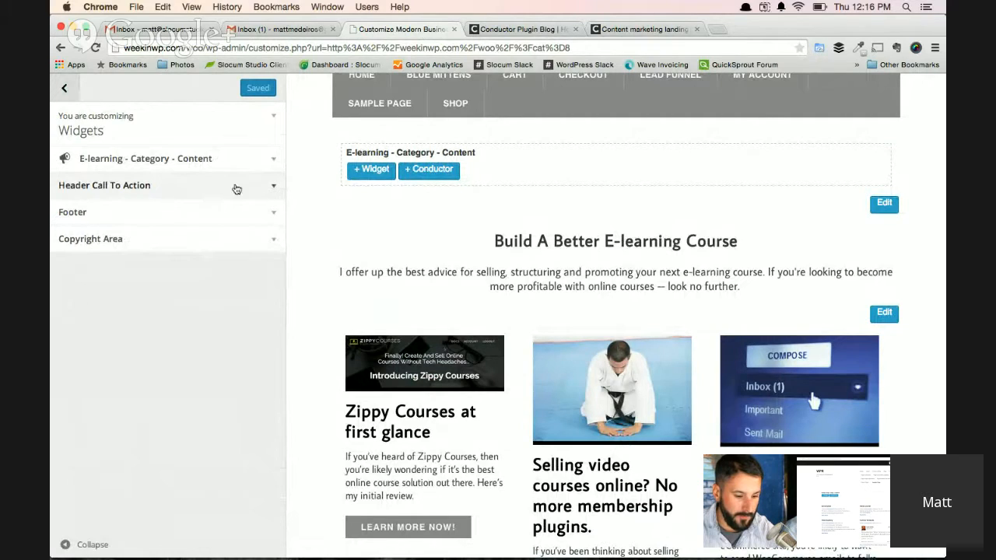
left_click(234, 160)
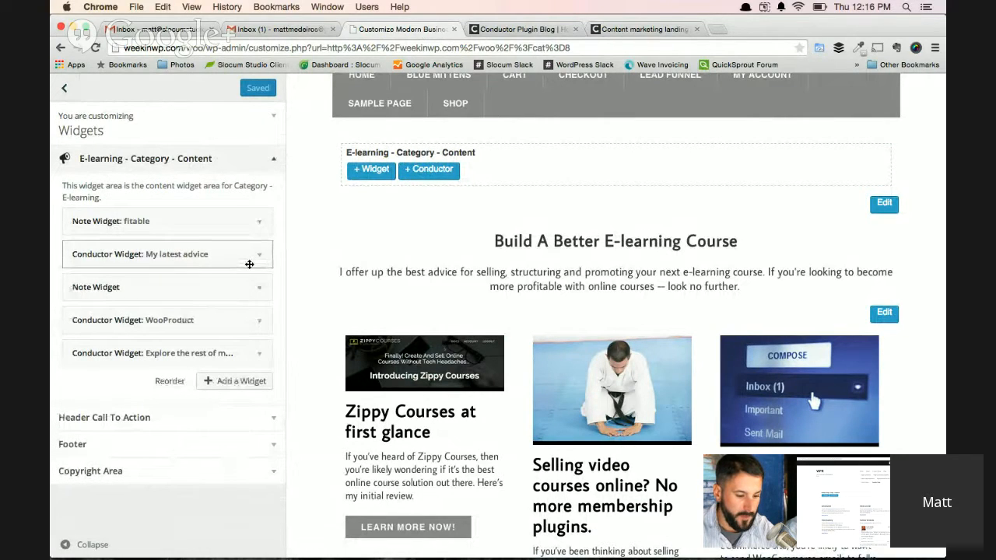
Expand the My latest advice Conductor widget and show its Content Settings and Display Settings.
scroll(392, 345, "down", 2)
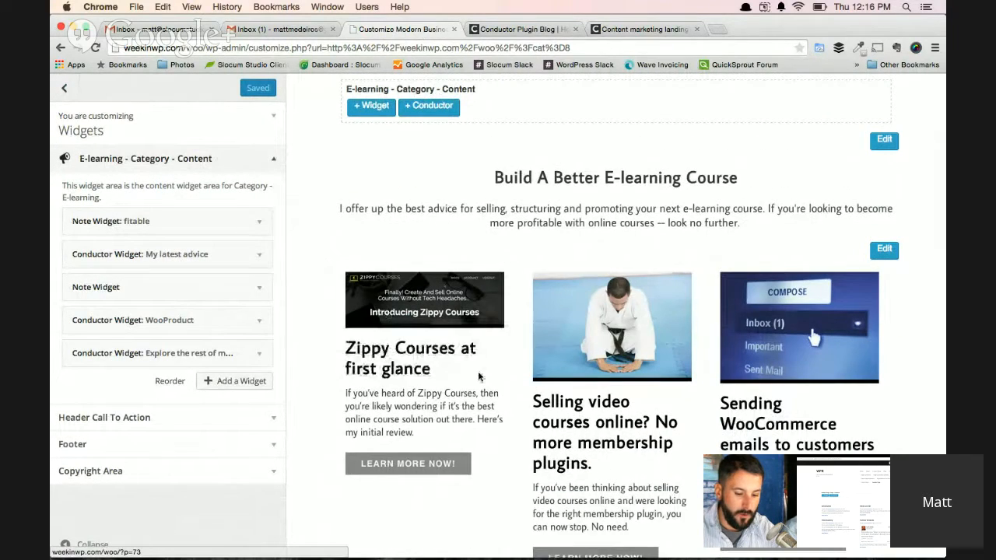
scroll(550, 389, "down", 2)
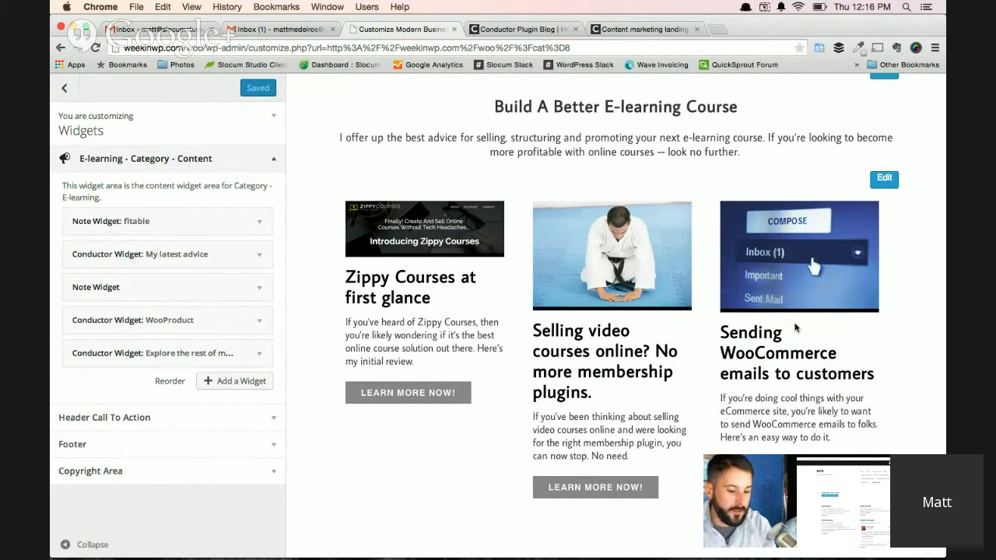
left_click(250, 265)
scroll(228, 376, "down", 2)
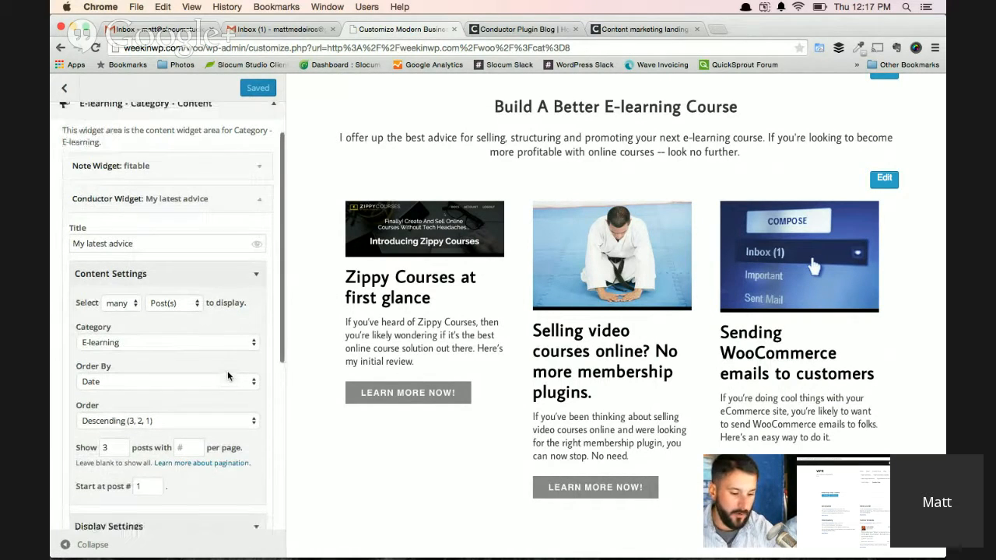
scroll(228, 376, "down", 2)
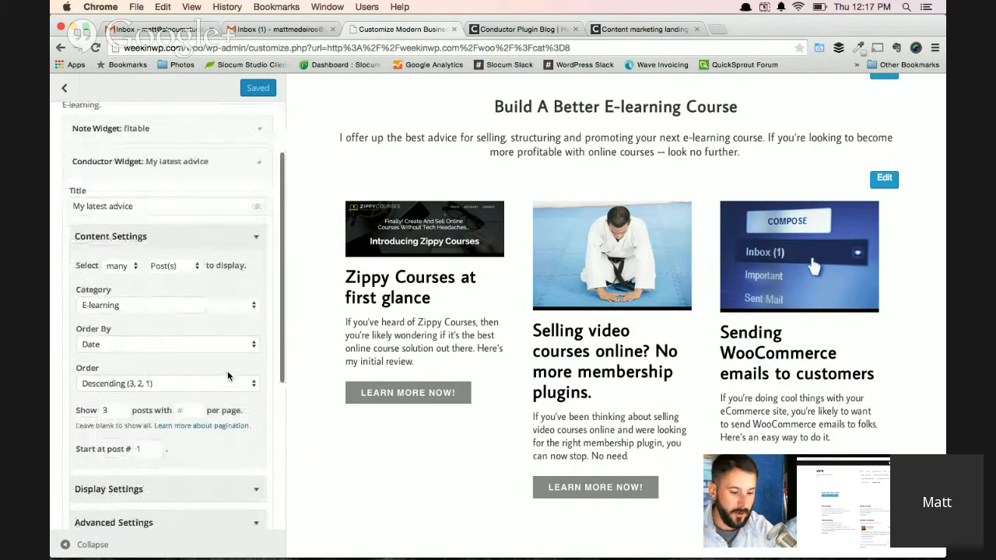
left_click(239, 485)
scroll(239, 488, "down", 2)
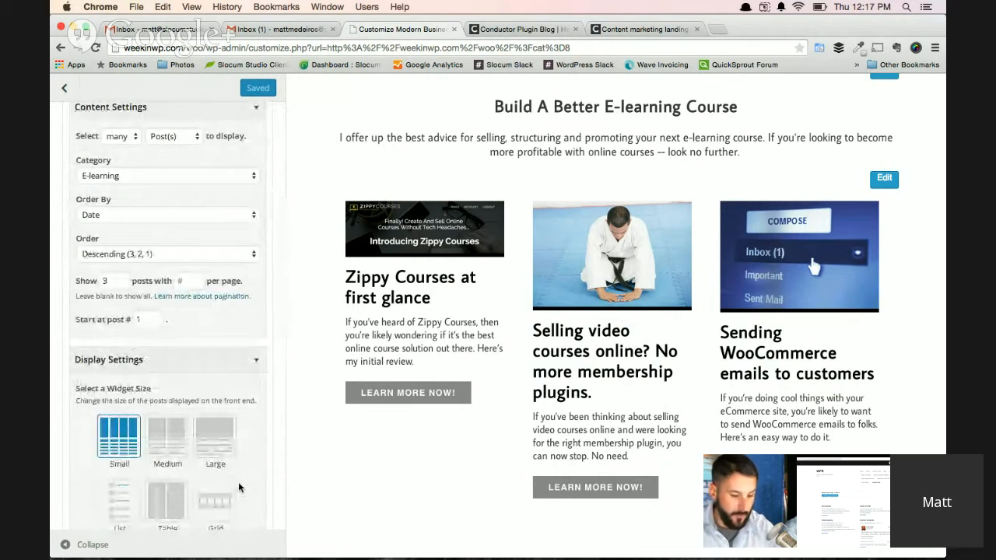
Try the Medium and Large widget sizes for My latest advice, return to Small, and close the widget.
left_click(166, 438)
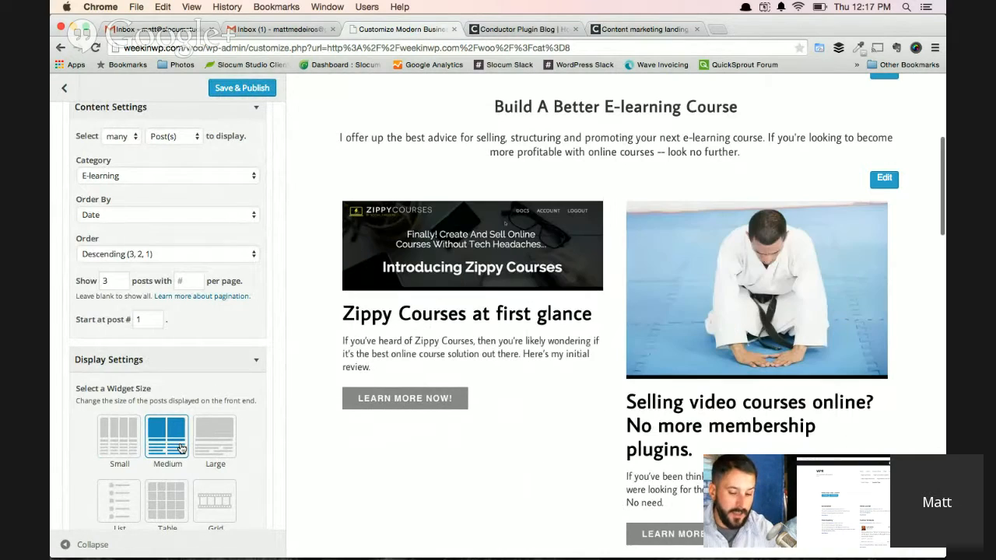
left_click(201, 444)
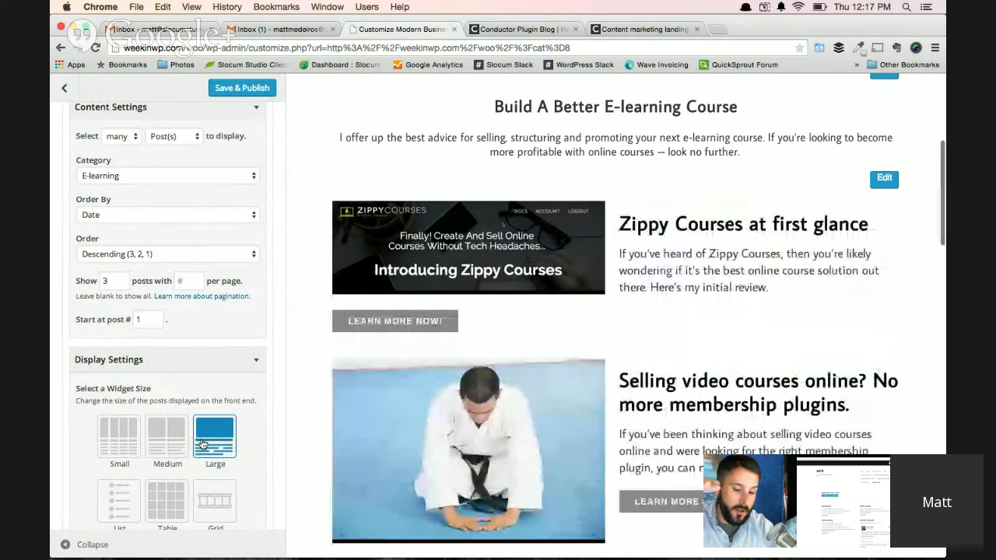
left_click(115, 435)
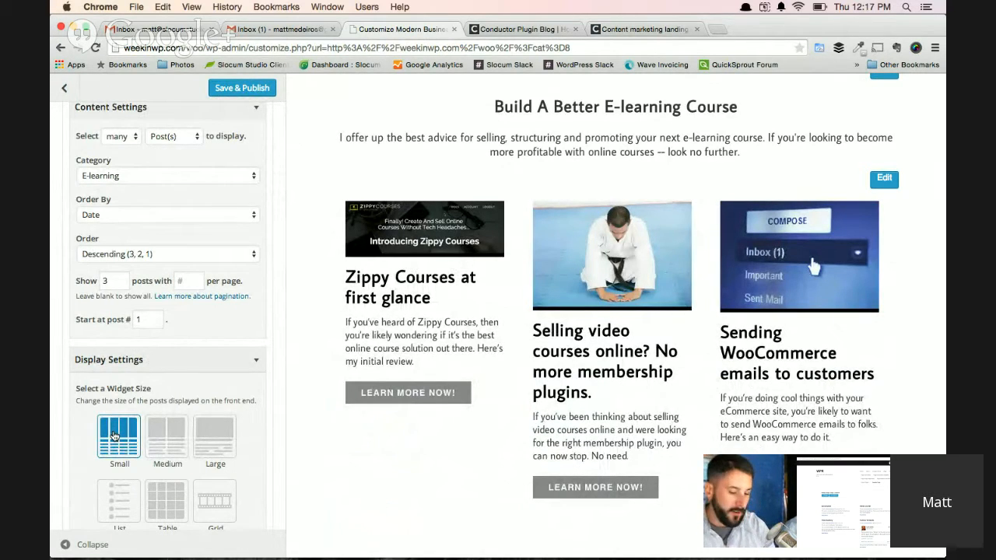
left_click(257, 363)
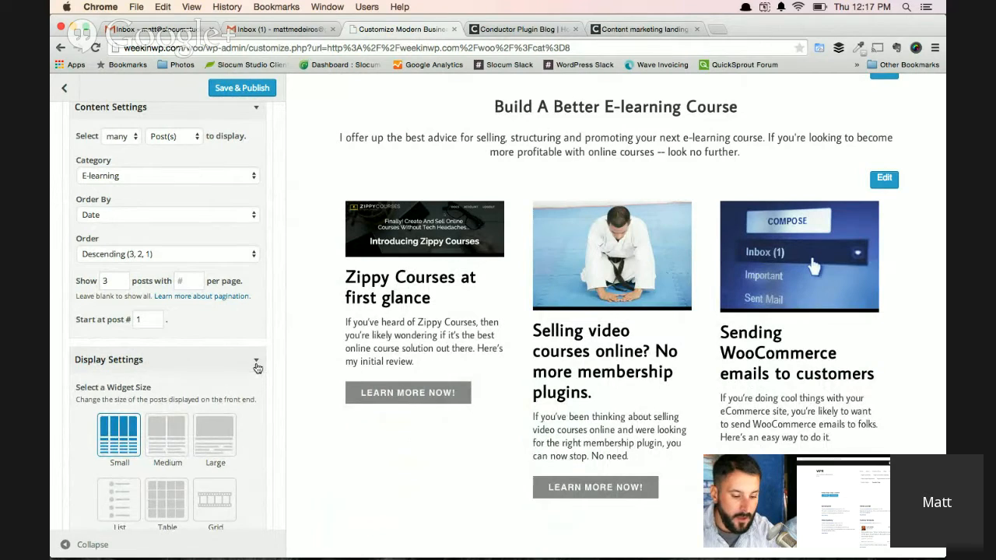
scroll(337, 388, "down", 1)
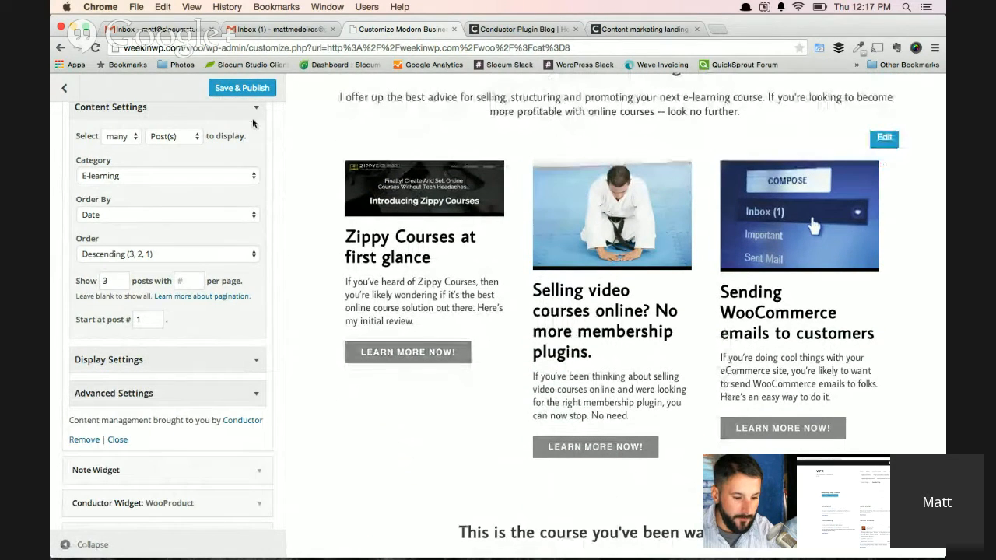
scroll(261, 218, "up", 1)
scroll(261, 218, "up", 2)
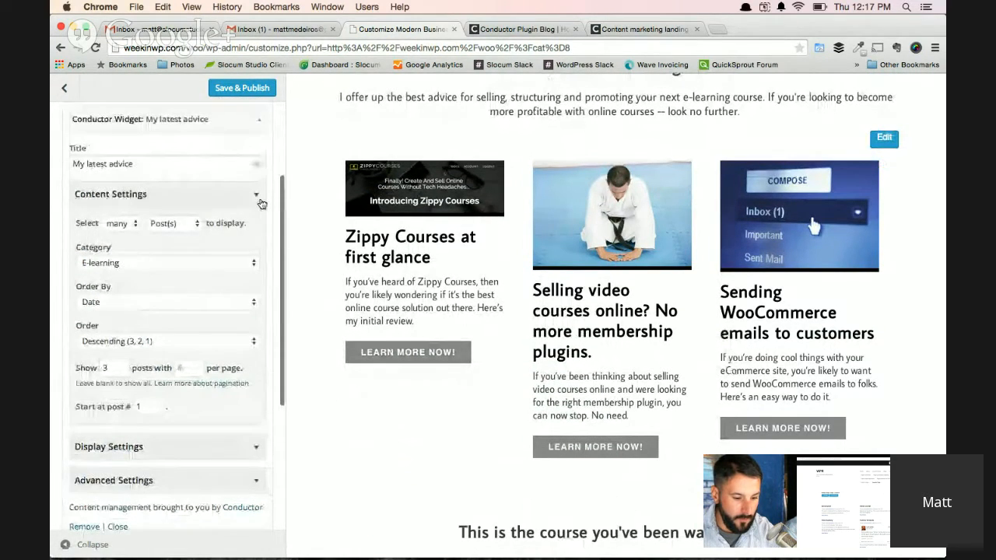
left_click(257, 123)
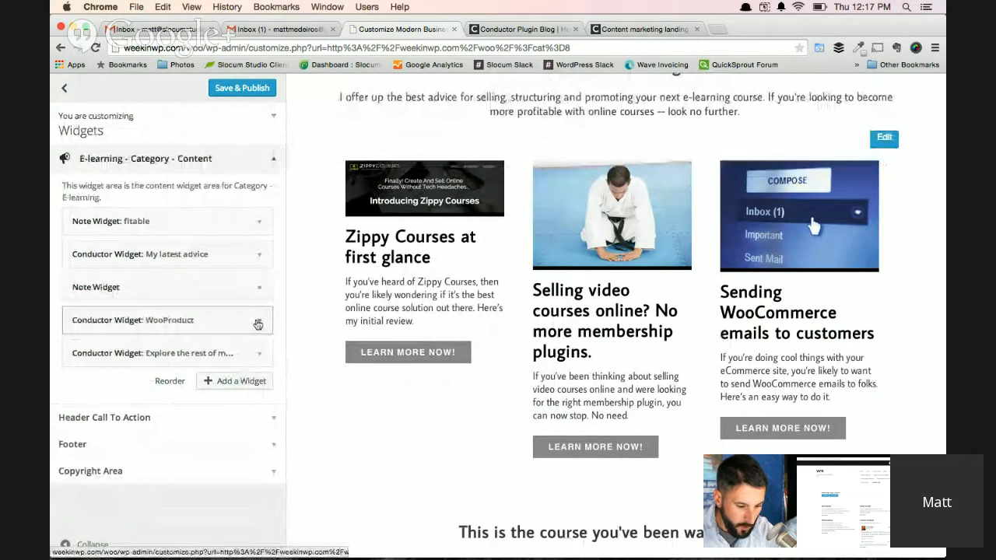
Expand the WooProduct Conductor widget together with its Advanced Settings and Display Settings.
left_click(257, 322)
scroll(304, 413, "down", 3)
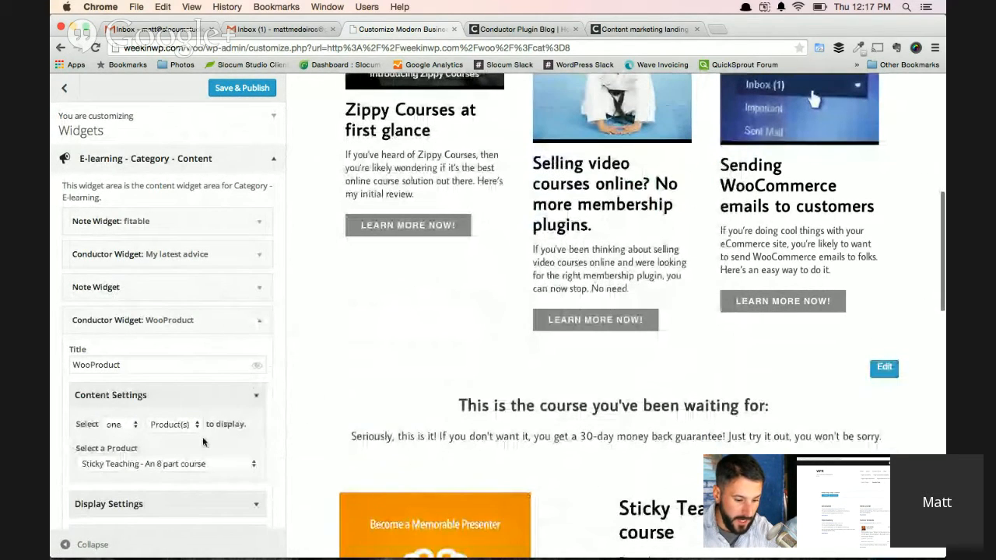
scroll(202, 437, "down", 2)
scroll(313, 419, "down", 1)
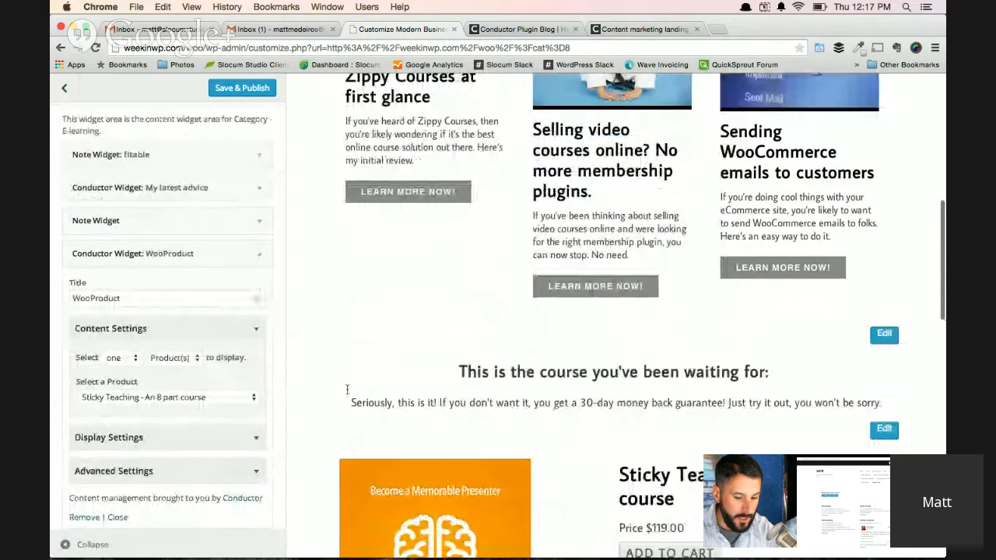
scroll(348, 394, "down", 5)
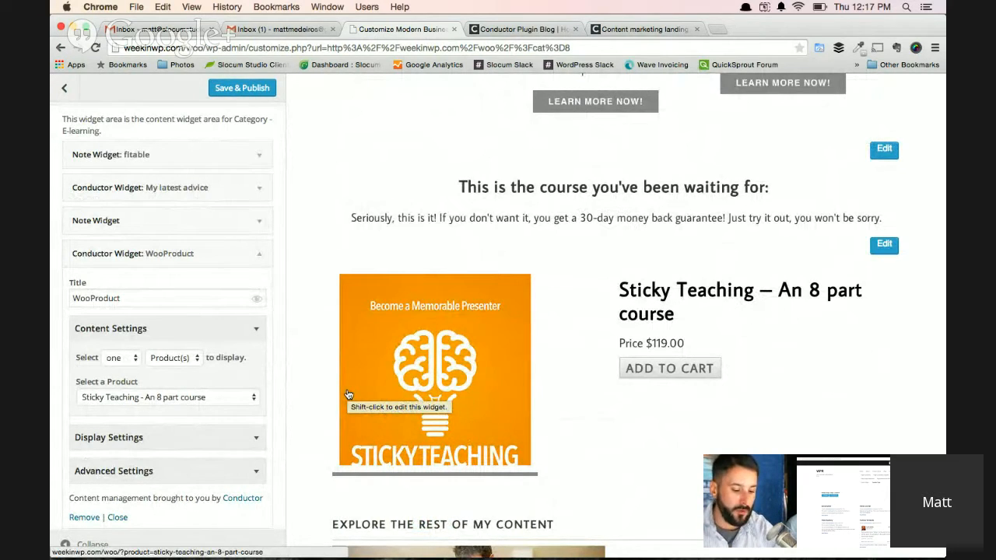
left_click(255, 472)
scroll(295, 466, "down", 3)
scroll(233, 466, "down", 8)
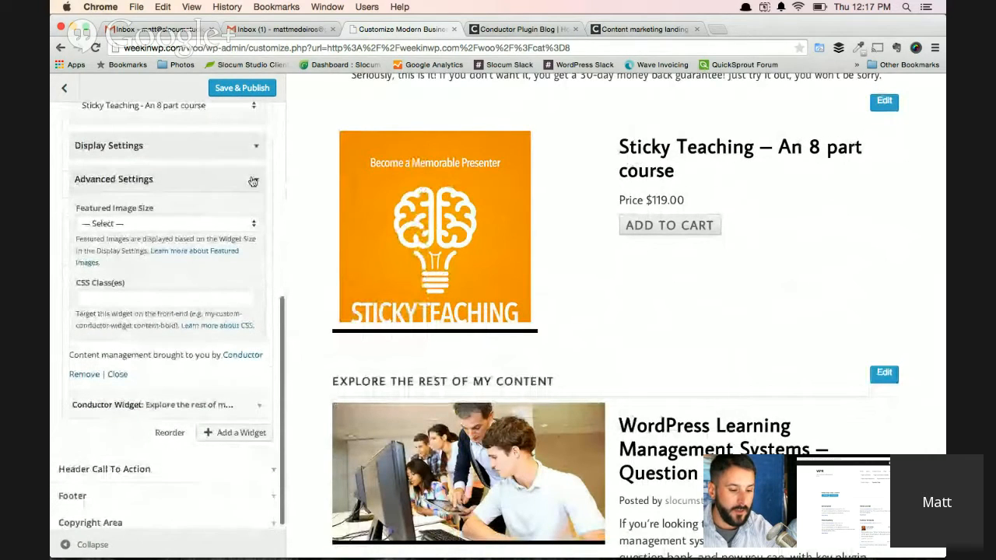
left_click(253, 146)
scroll(195, 351, "down", 3)
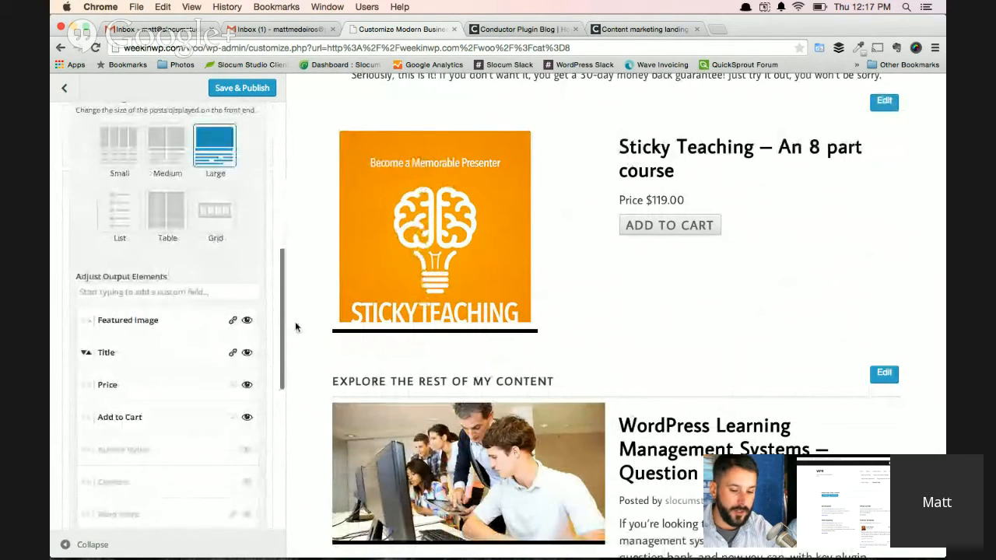
Rename the WooProduct widget's Add to Cart output element to "Don't miss this deal!".
scroll(436, 327, "up", 2)
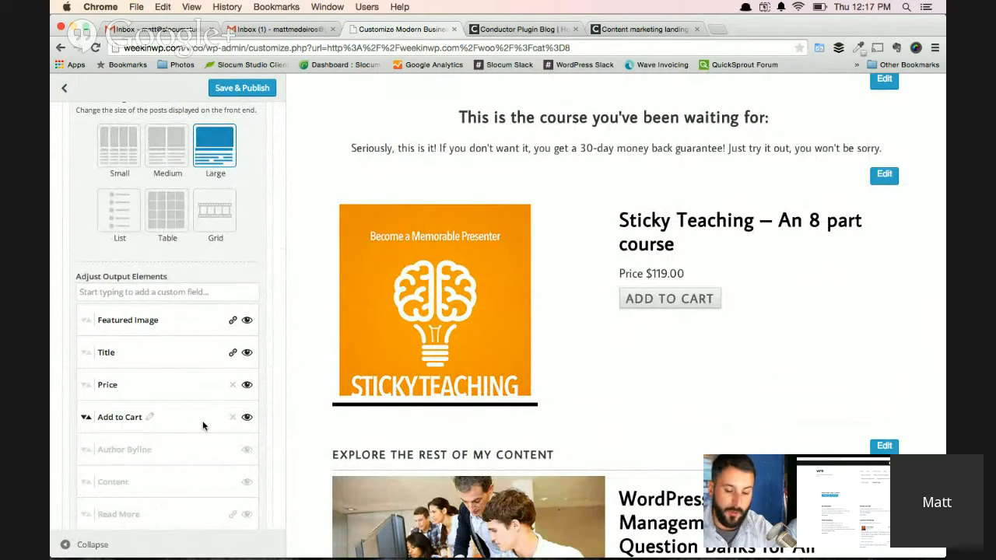
scroll(208, 420, "down", 1)
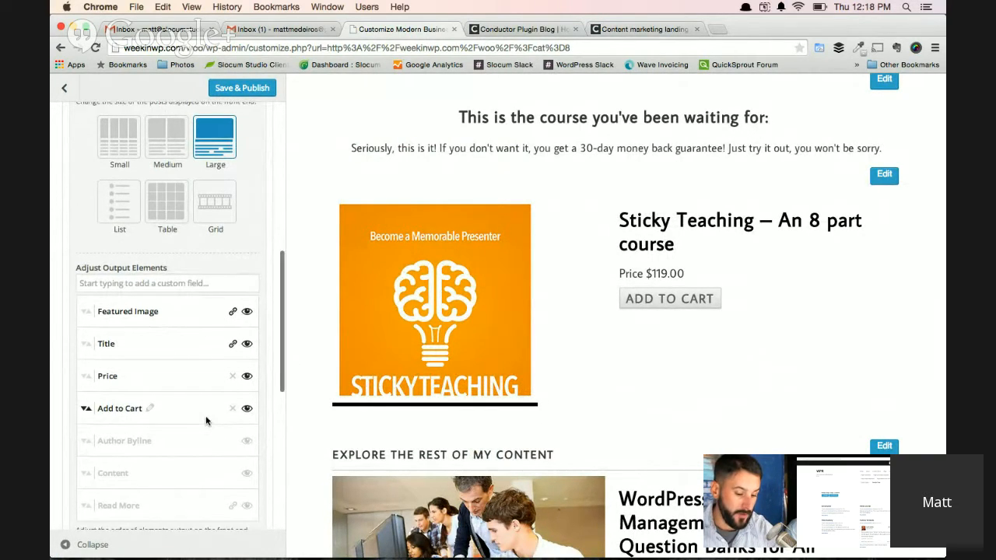
left_click(150, 402)
triple_click(145, 403)
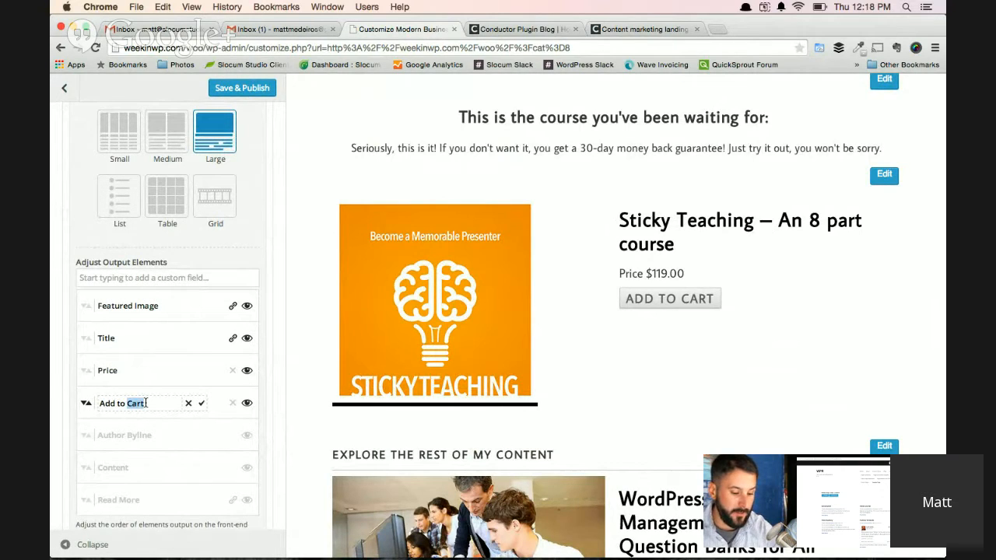
type("Don't mis")
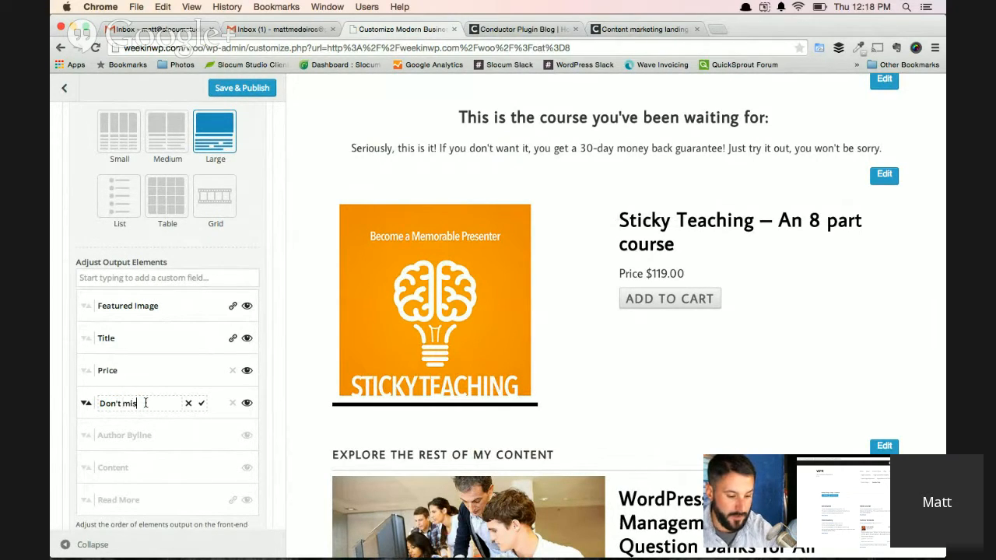
type("s this deal!")
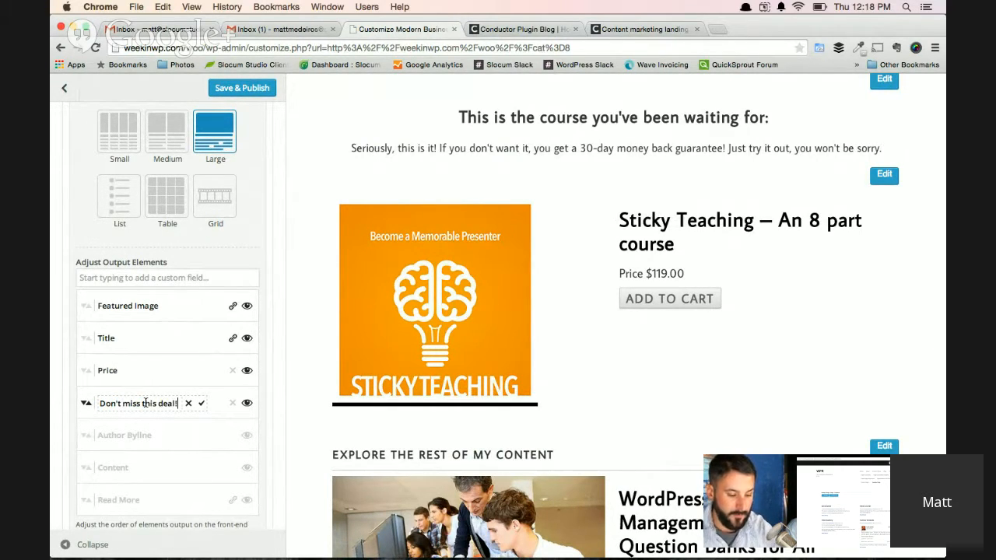
left_click(200, 404)
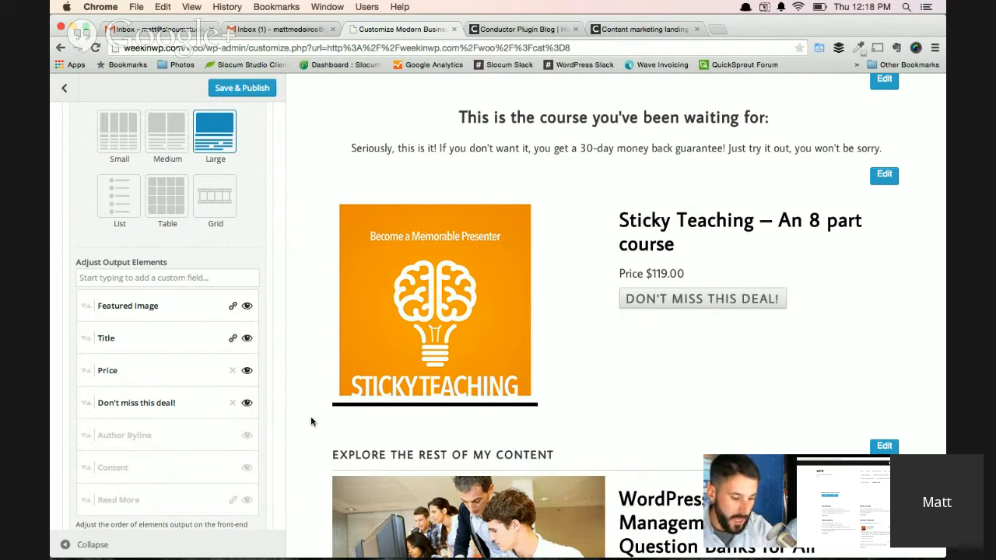
Try placing the "Don't miss this deal!" element above Price, and move Price back above it.
left_click_drag(84, 387, 86, 366)
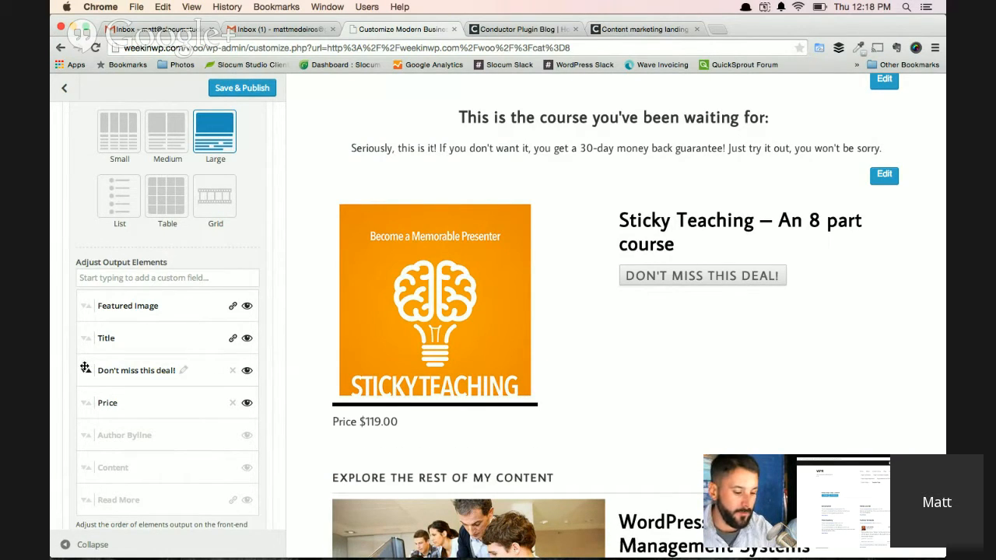
left_click_drag(85, 400, 88, 367)
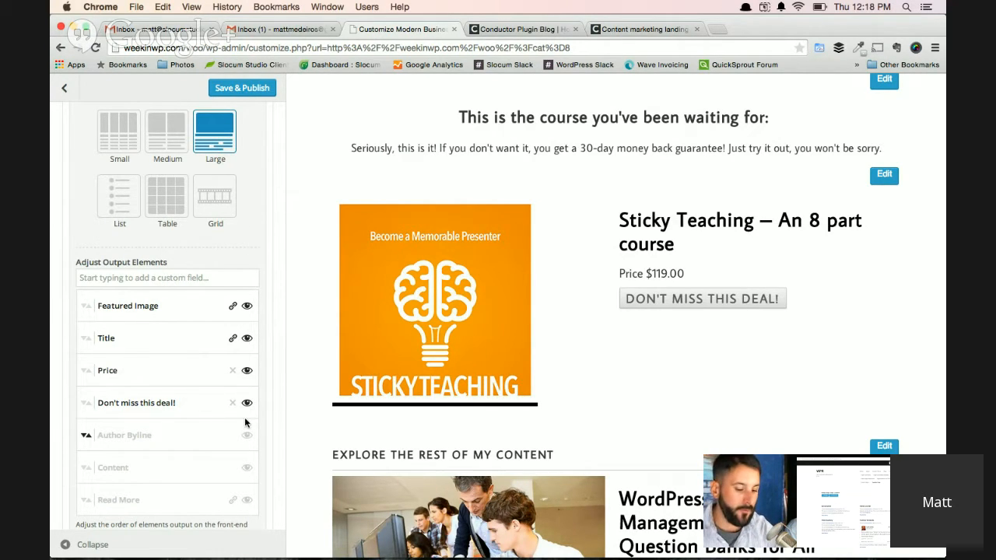
Review the remaining WooProduct widget settings and the page preview down to the post list's pagination.
scroll(193, 420, "down", 3)
scroll(195, 422, "down", 2)
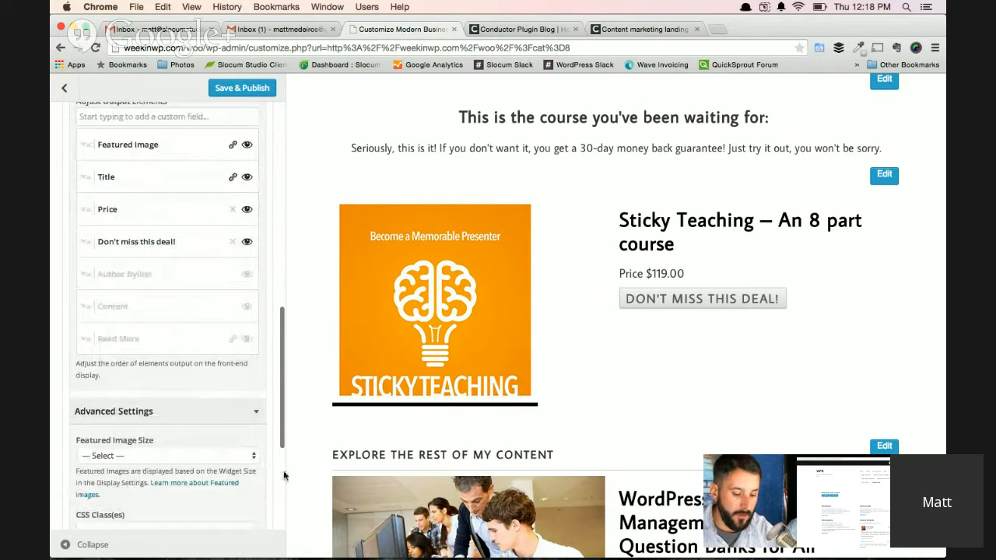
scroll(325, 462, "down", 5)
scroll(326, 462, "down", 5)
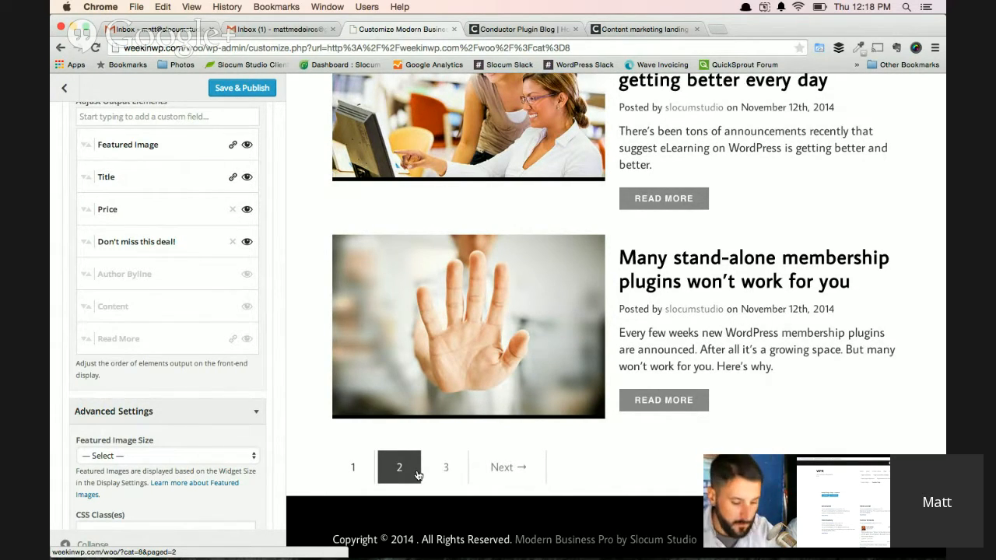
Collapse the WooProduct Conductor widget together with its Content Settings and Display Settings.
scroll(198, 329, "up", 5)
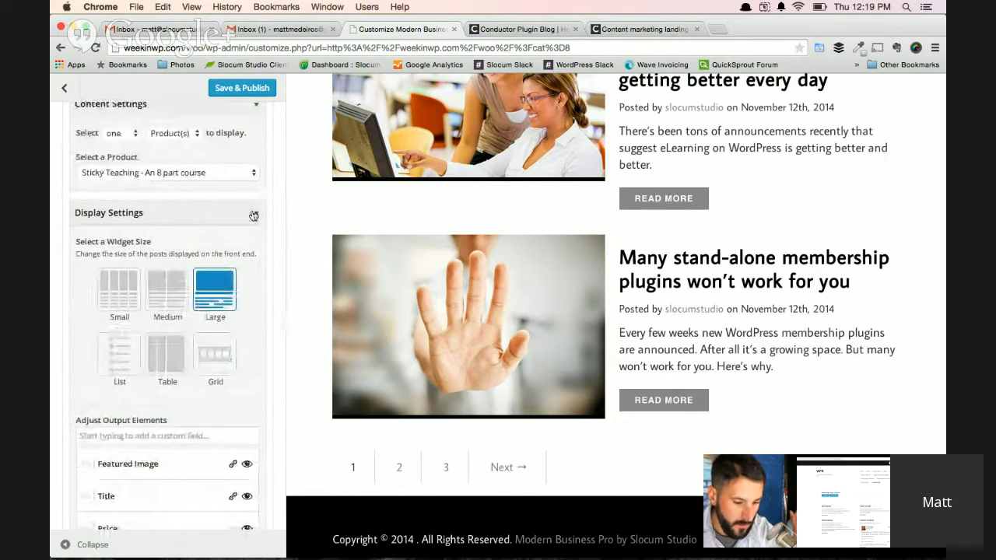
left_click(256, 213)
scroll(266, 255, "up", 4)
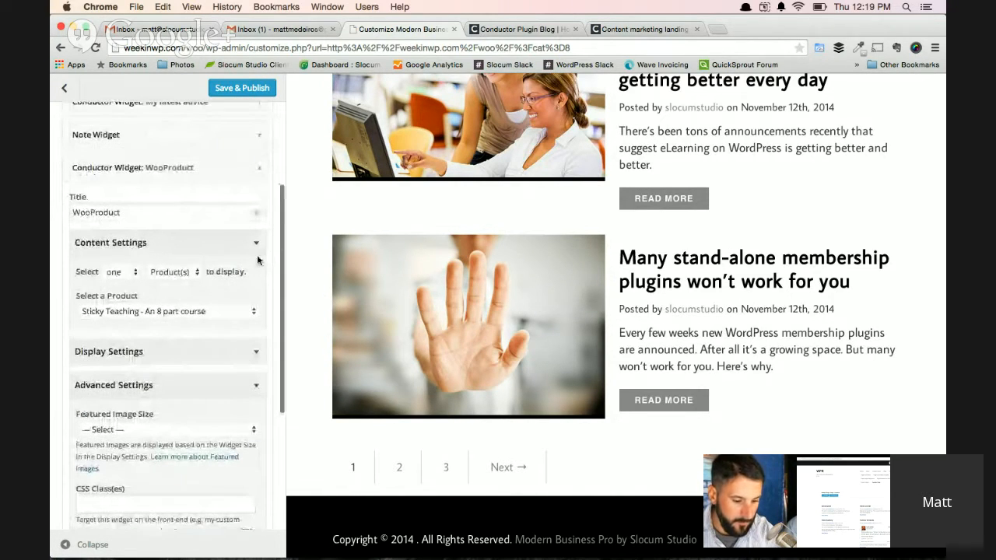
left_click(257, 248)
scroll(257, 257, "up", 2)
left_click(258, 243)
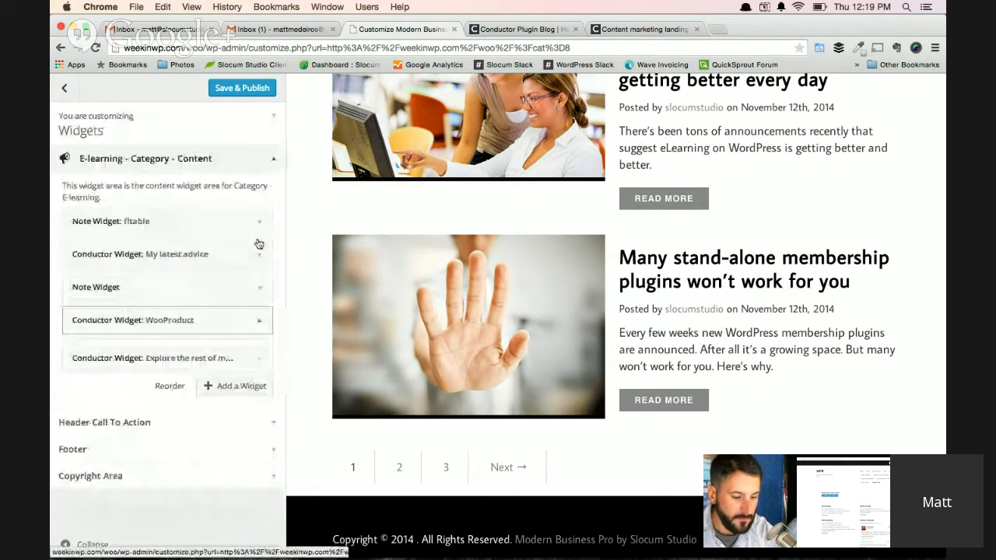
Expand the untitled Note widget that holds the course introduction above the Sticky Teaching product.
scroll(434, 320, "up", 4)
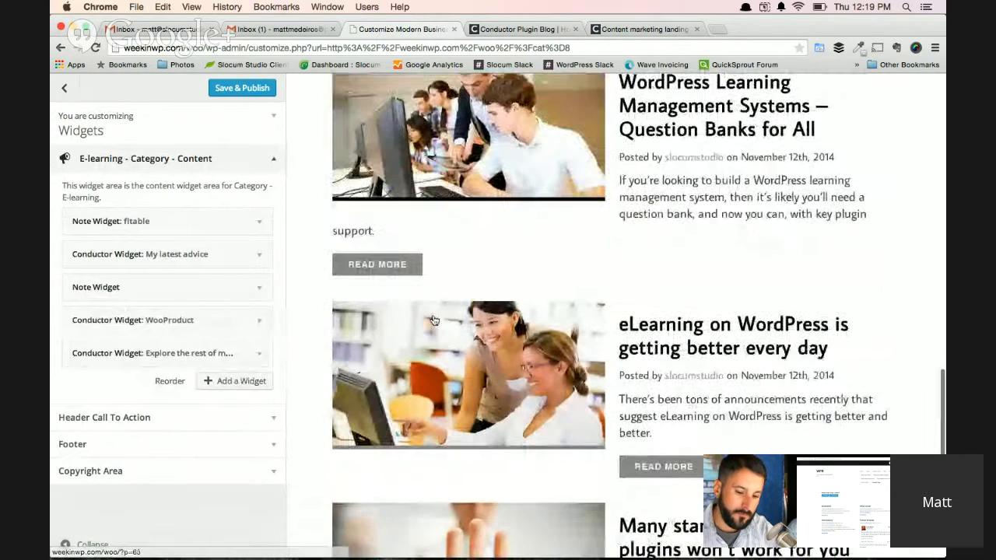
scroll(467, 281, "up", 2)
scroll(484, 302, "up", 5)
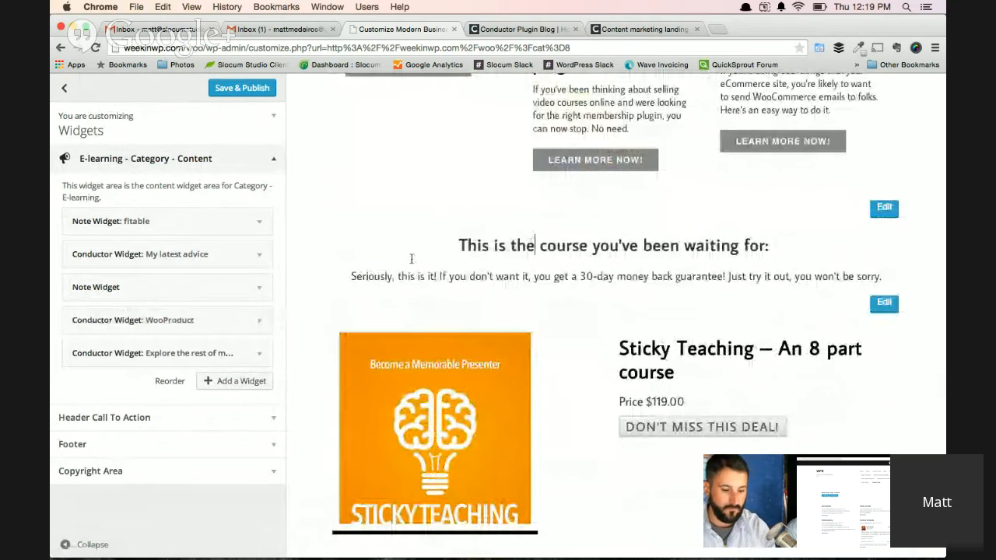
left_click(251, 285)
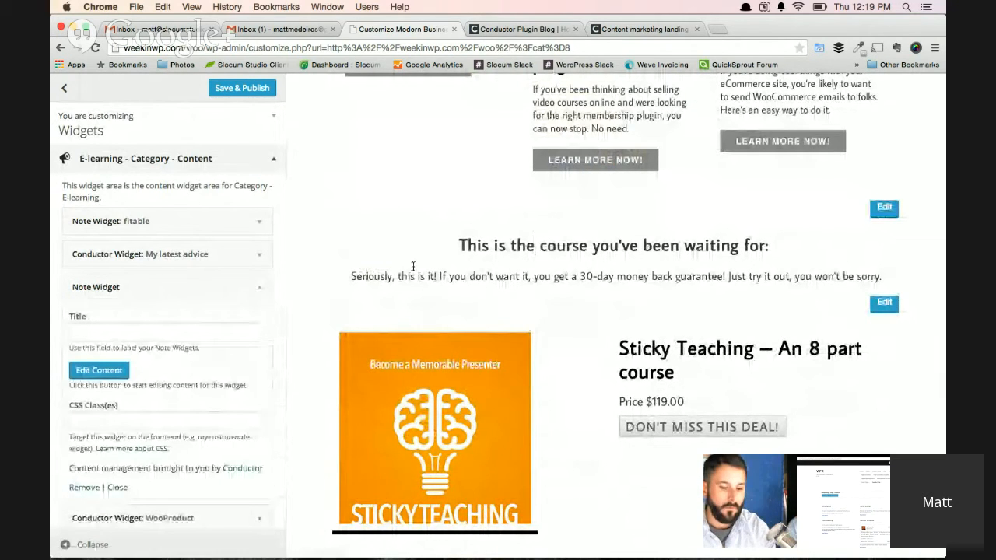
scroll(413, 269, "down", 1)
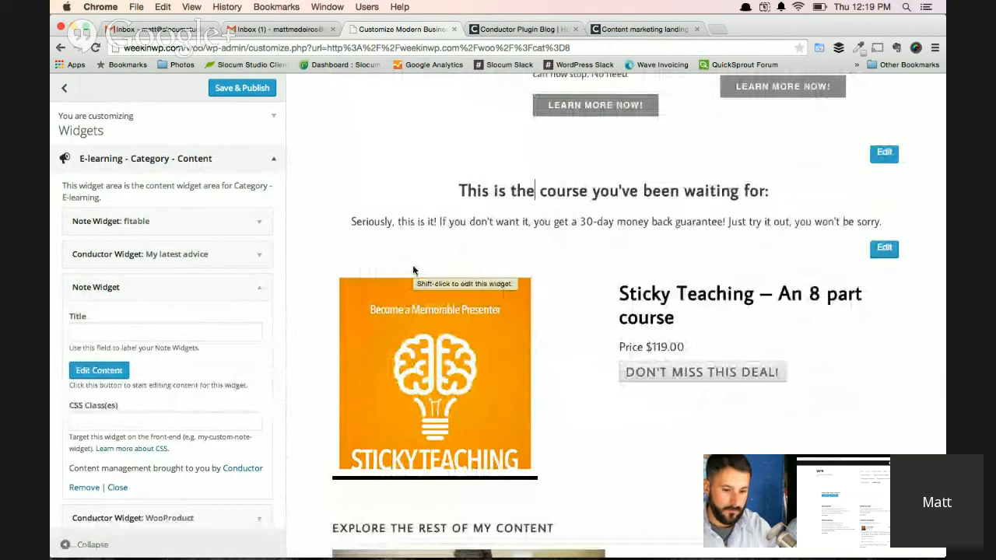
Switch to the content marketing landing pages article and examine its wireframe and the section breakdown below it.
left_click(498, 31)
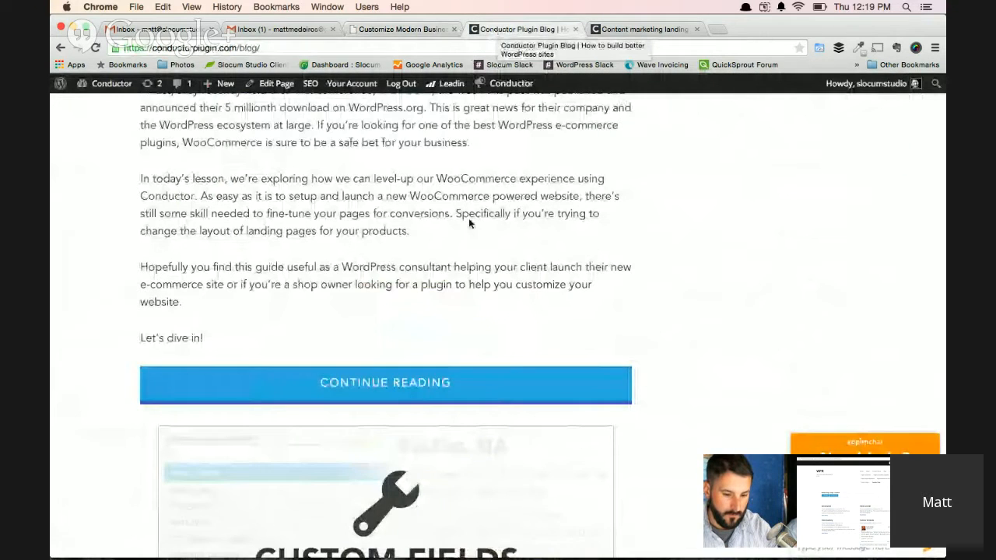
left_click(646, 29)
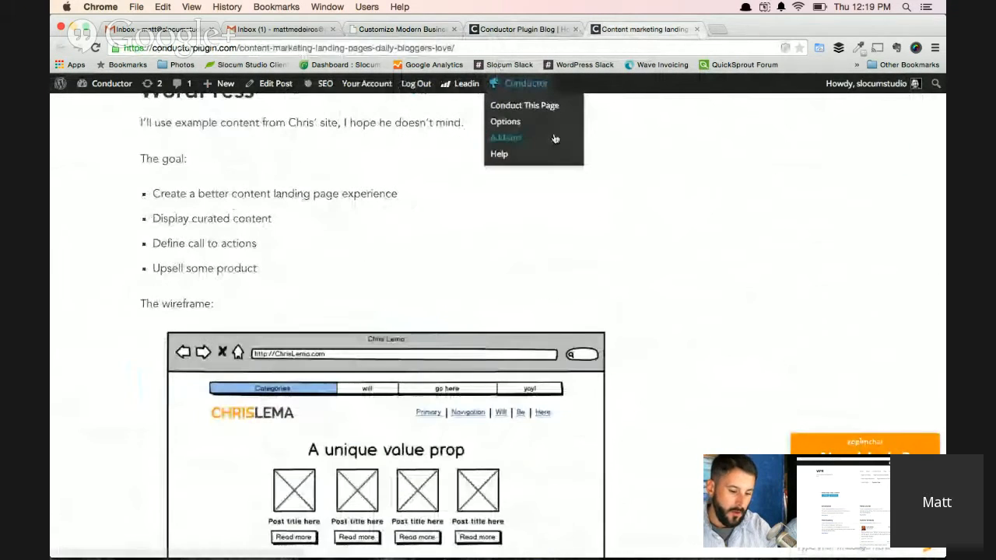
scroll(485, 272, "down", 10)
scroll(486, 272, "up", 5)
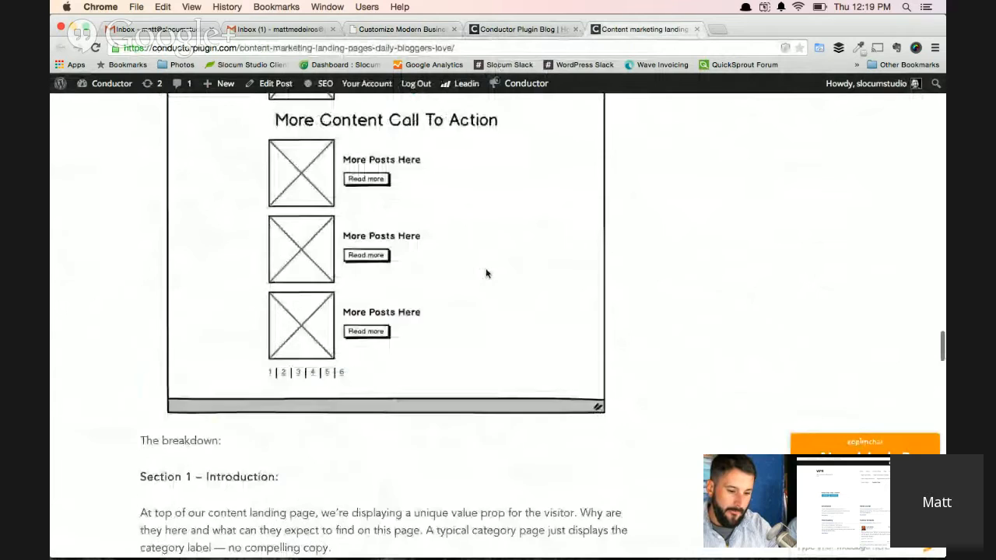
scroll(486, 272, "up", 5)
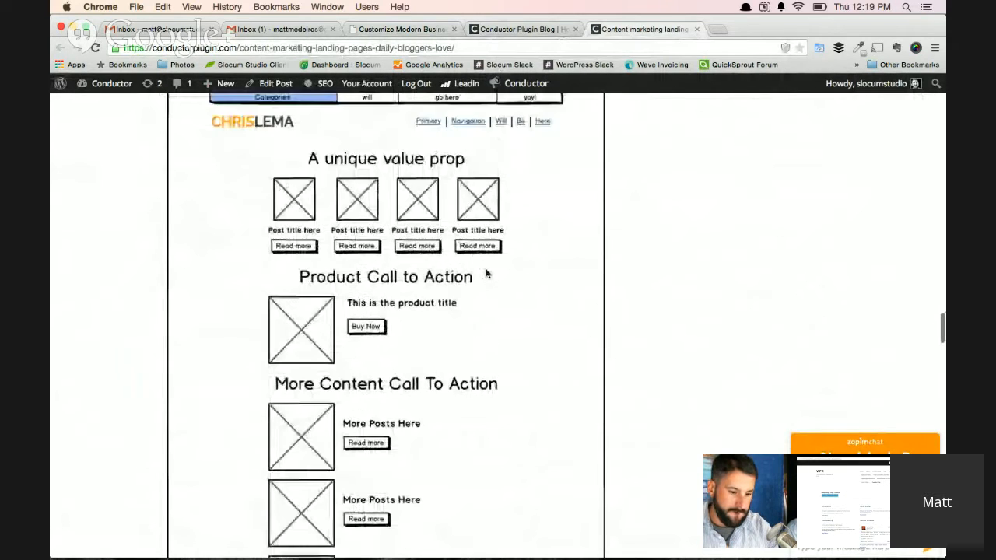
scroll(455, 287, "down", 1)
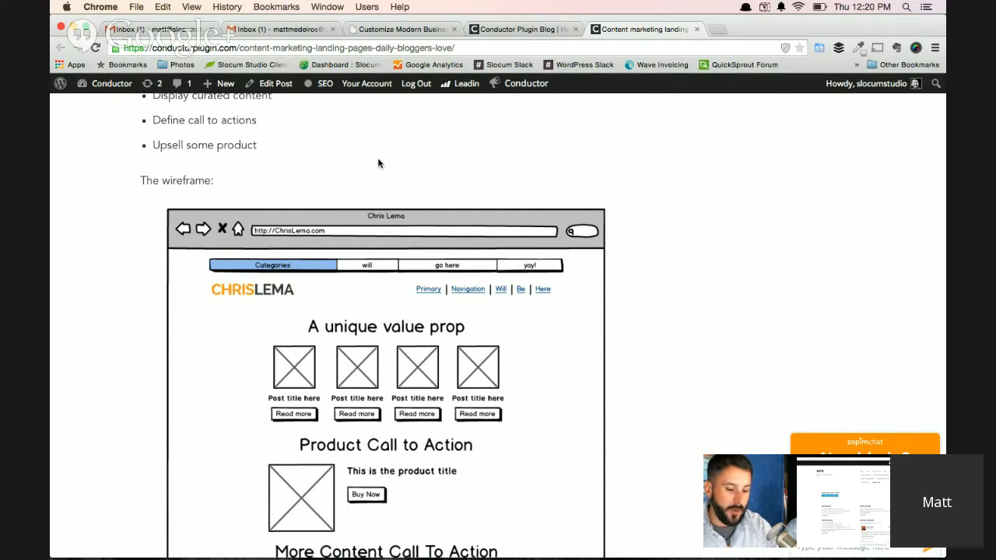
scroll(378, 163, "down", 2)
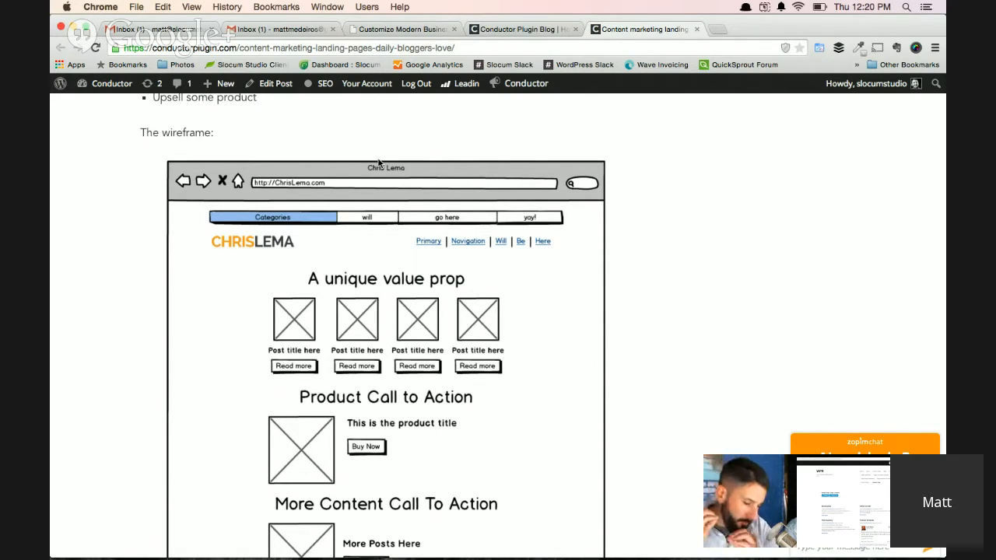
scroll(379, 162, "down", 5)
scroll(379, 162, "down", 10)
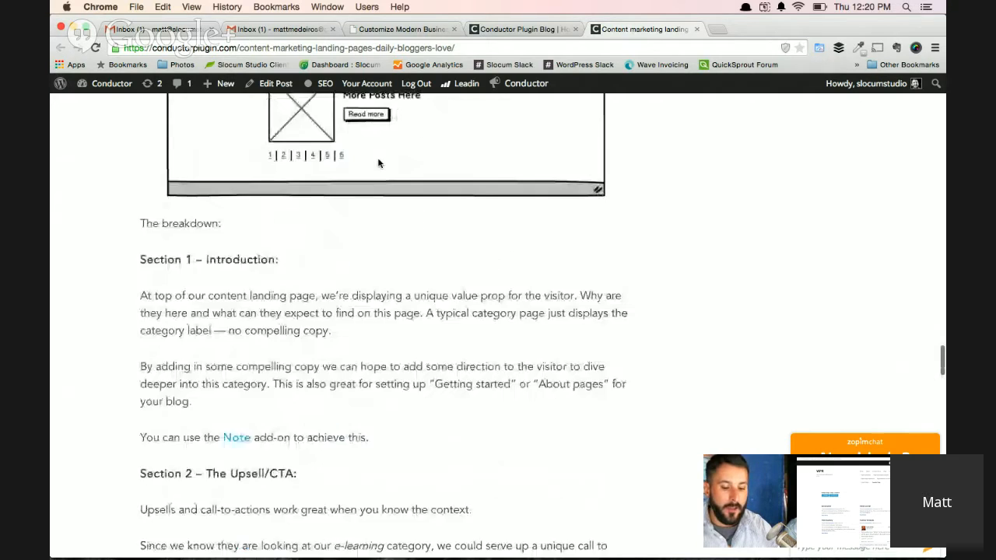
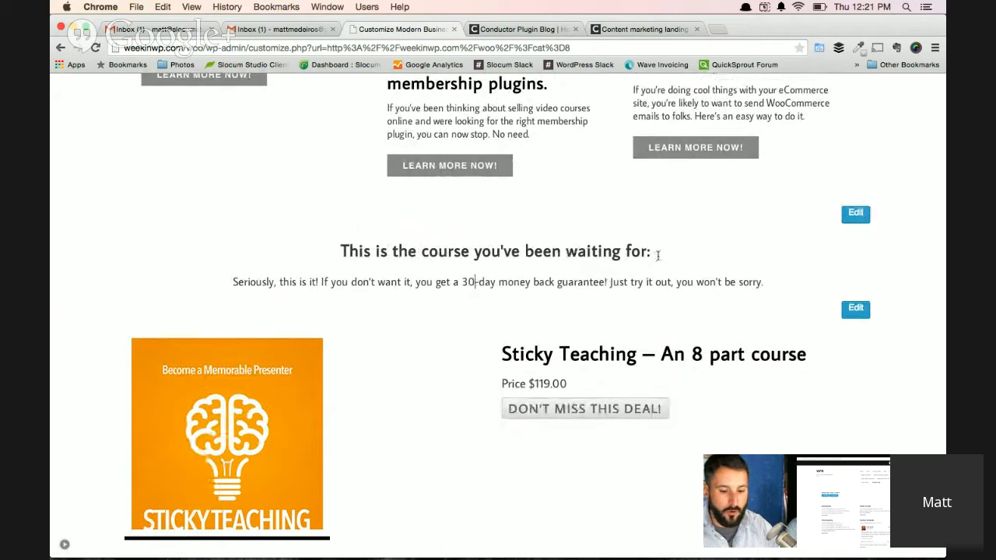
Replace the heading above the Sticky Teaching product with "Drop in a all to action here!".
left_click_drag(654, 252, 341, 253)
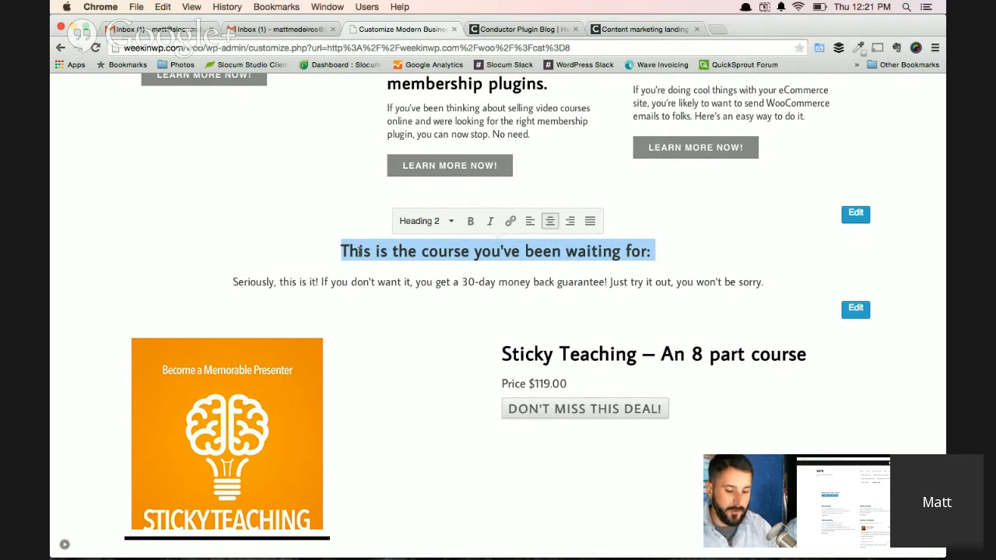
type("Drop i")
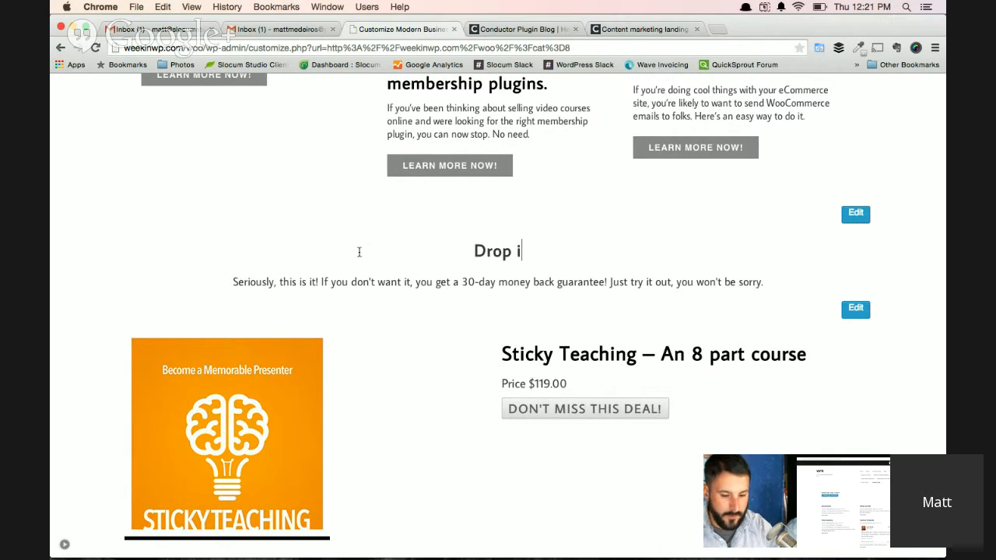
type("n a all to action ")
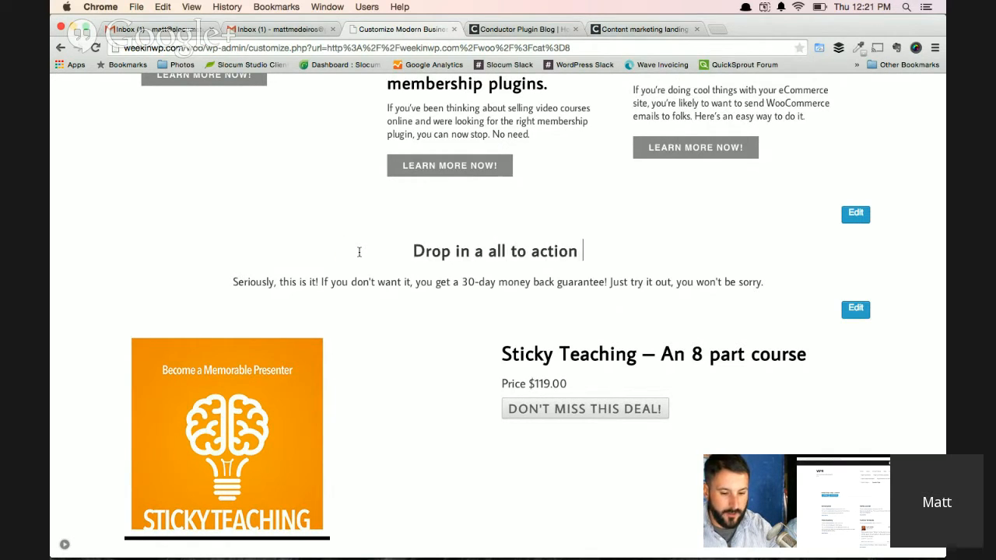
type("here!")
Try left and right alignment on the new call-to-action heading, and centre it again.
left_click(389, 251)
double_click(389, 251)
triple_click(454, 251)
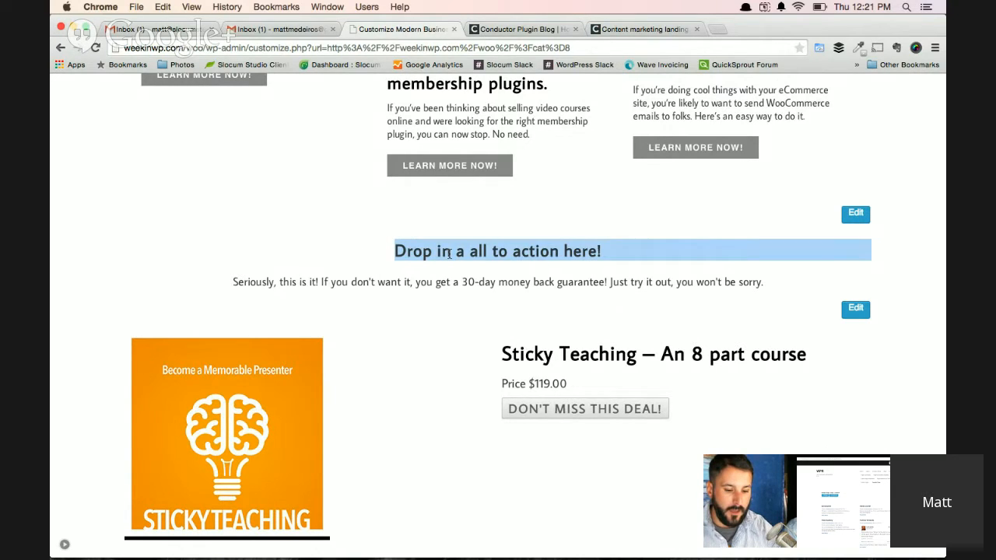
left_click_drag(610, 251, 378, 249)
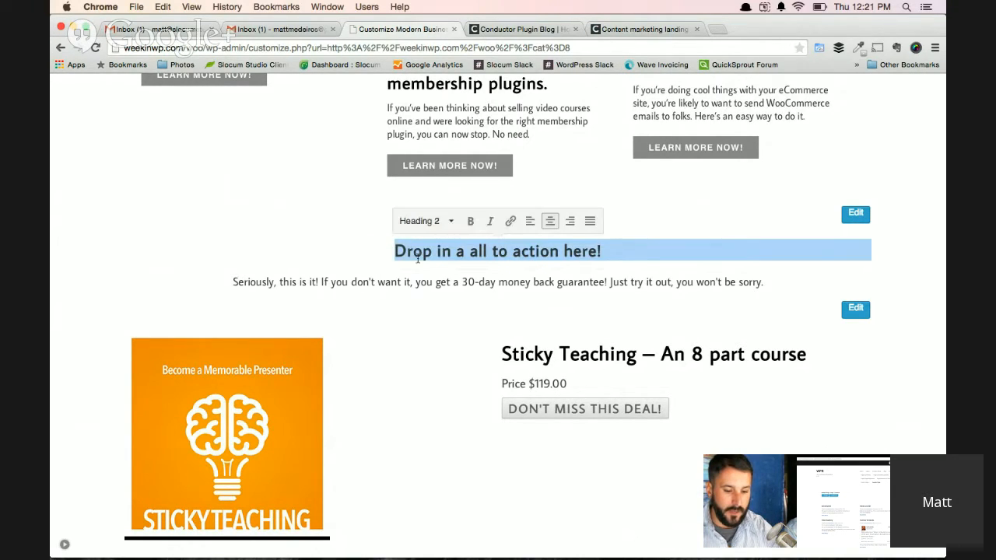
left_click(530, 222)
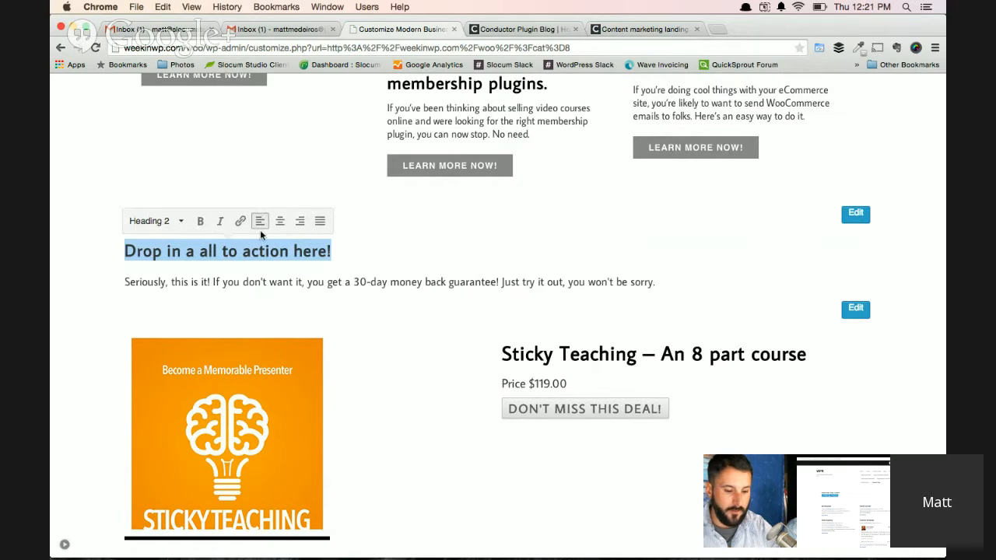
left_click(300, 221)
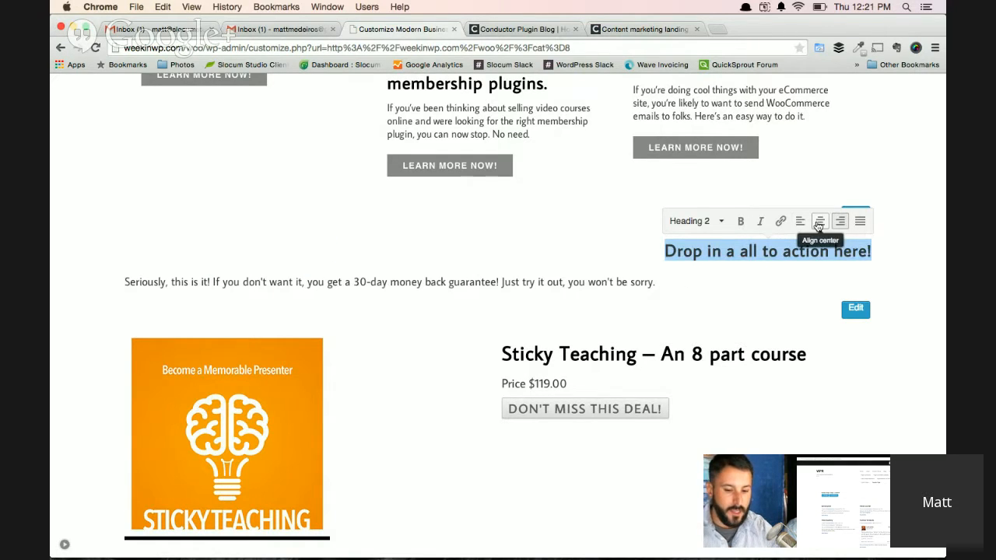
left_click(820, 221)
View the heading's link options, close them unchanged, and look through the available text formats.
left_click(509, 221)
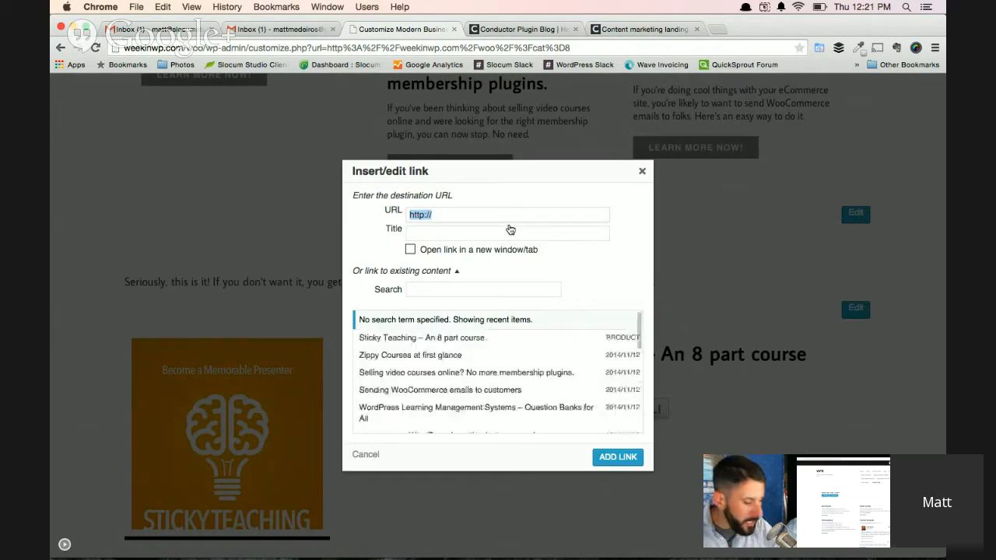
left_click(641, 170)
left_click(450, 222)
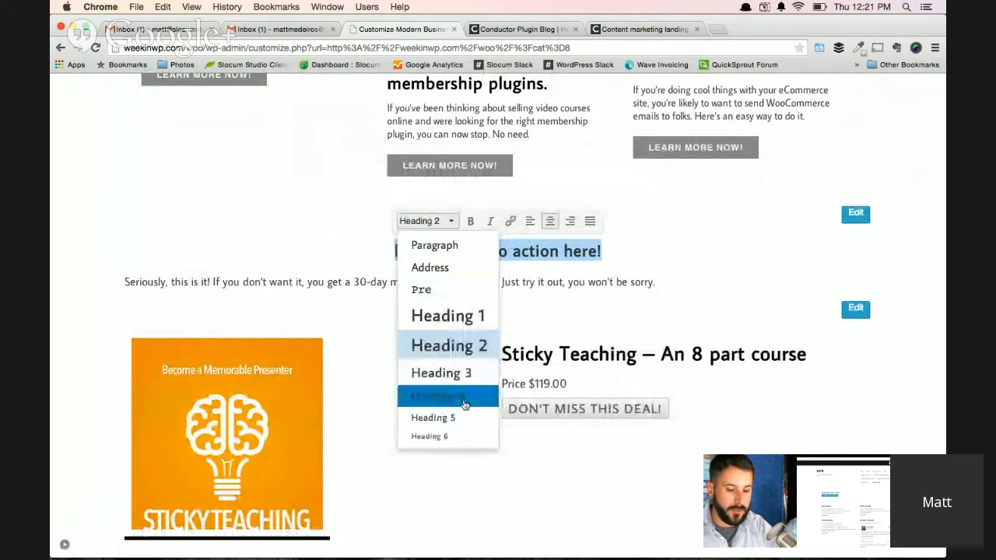
Centre the money-back guarantee paragraph and append the filler text "asdalsdalskjdaslkdjaslkdjaslkdjaslkdjaskldjas" to its end.
left_click(632, 283)
triple_click(631, 283)
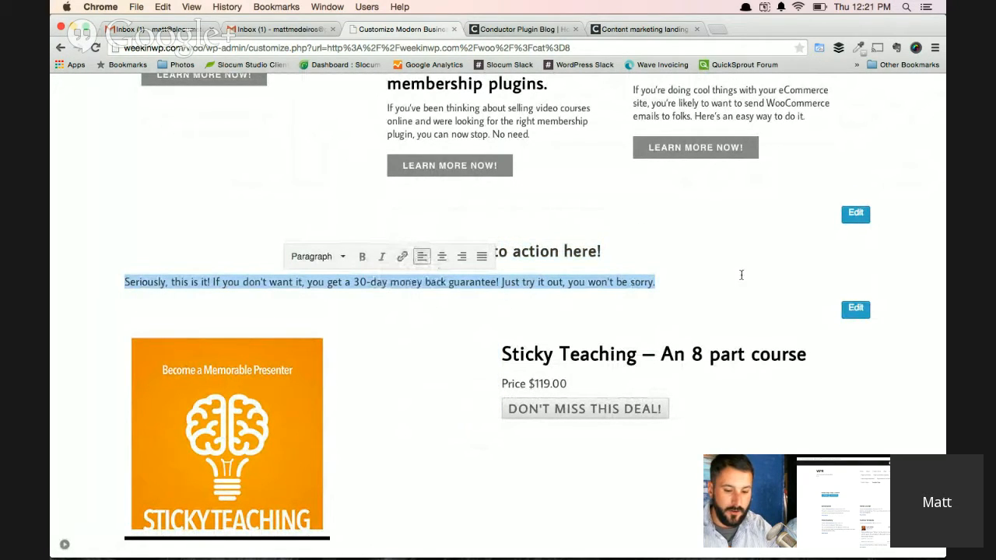
left_click(441, 256)
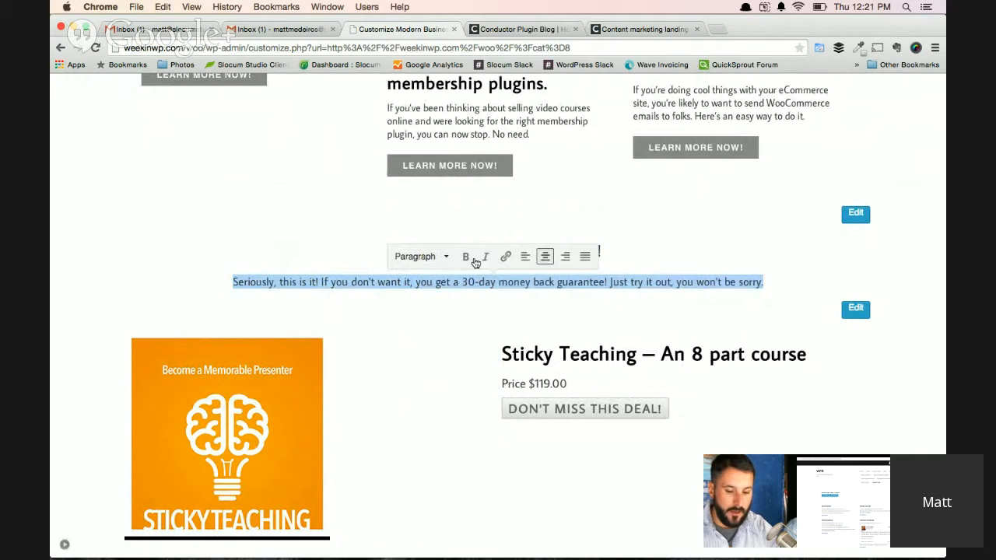
left_click(778, 287)
type("asd")
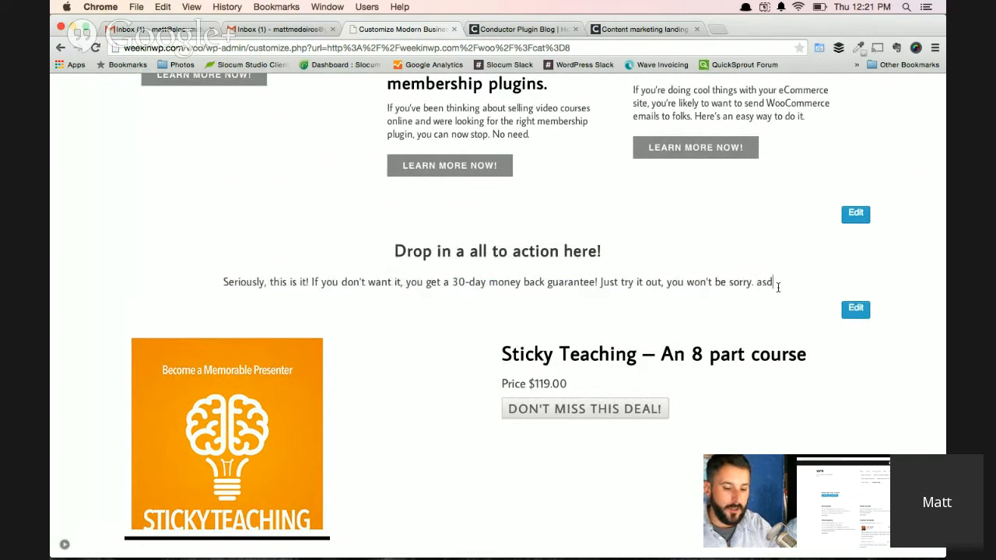
type("alsdalskjdaslkdjaslkdjaslkdjaslkdjaskldjas")
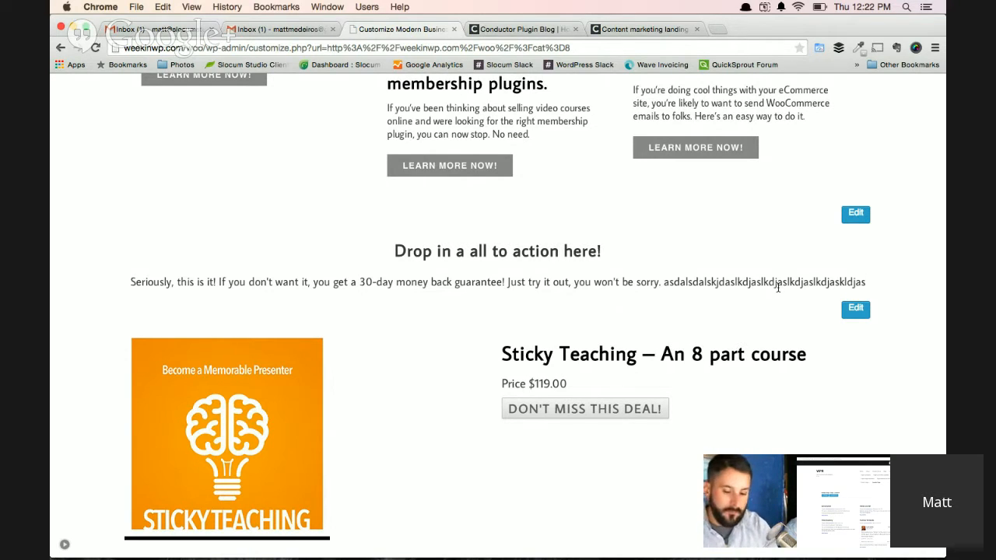
Bring back the customizer sidebar and examine the call-to-action Note widget's title, content editing and CSS class settings.
triple_click(455, 271)
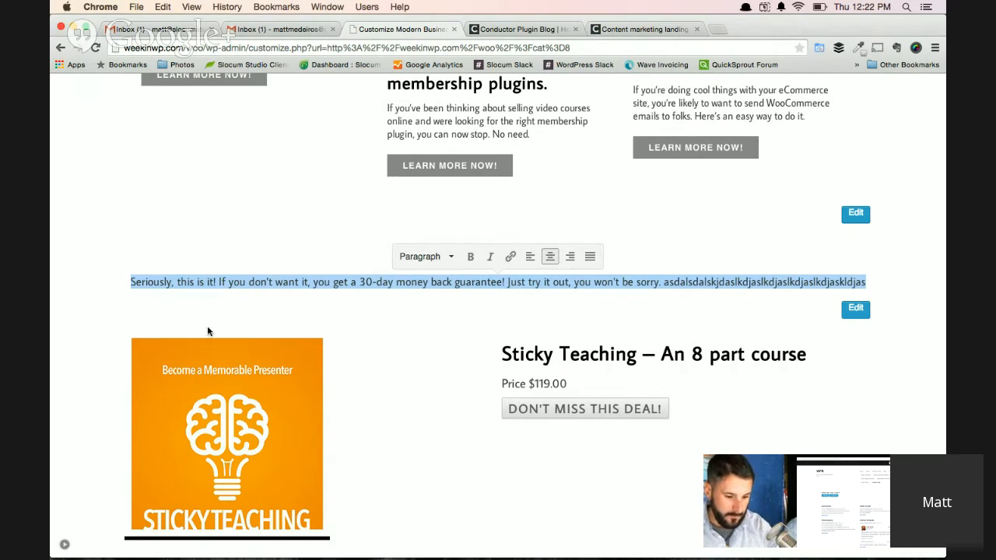
left_click(65, 547)
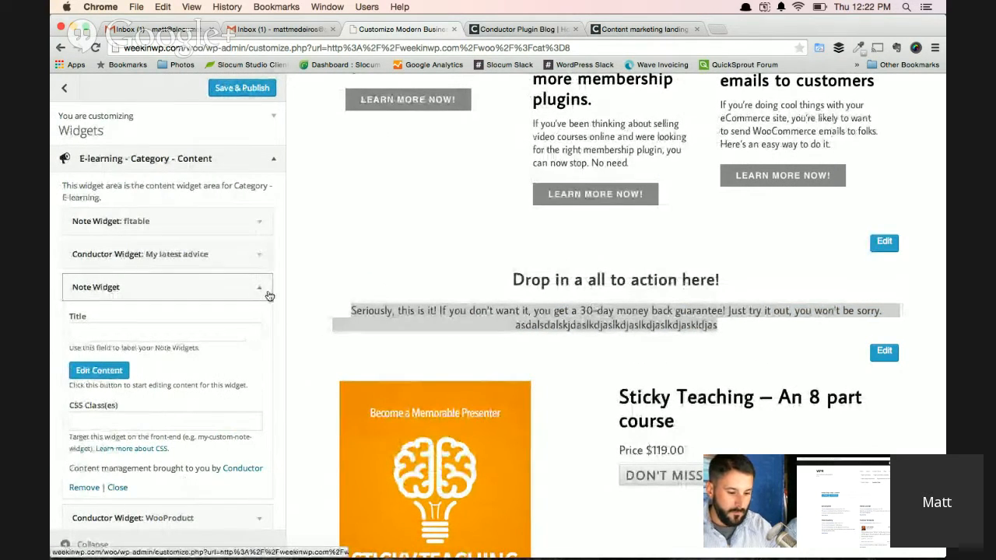
left_click(475, 292)
scroll(555, 315, "down", 1)
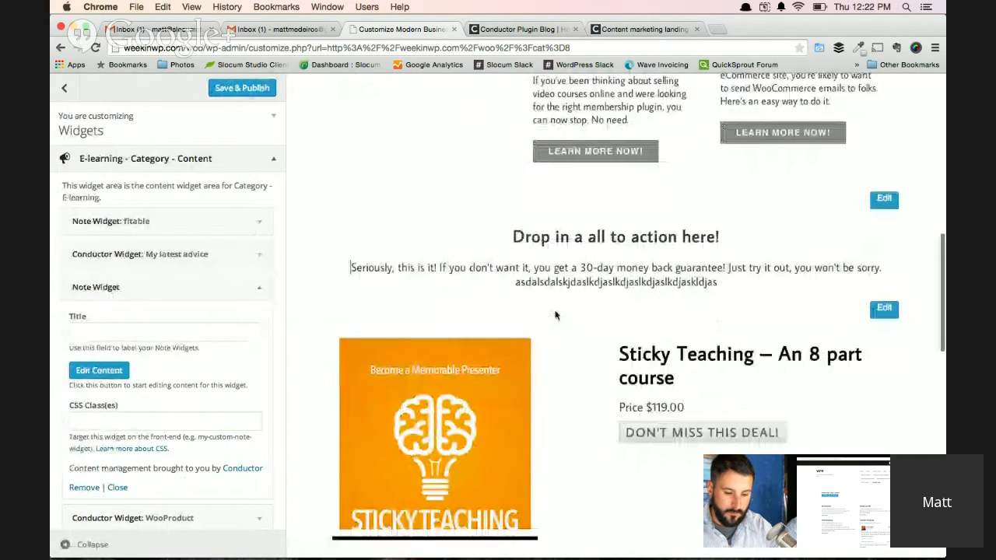
scroll(556, 315, "down", 1)
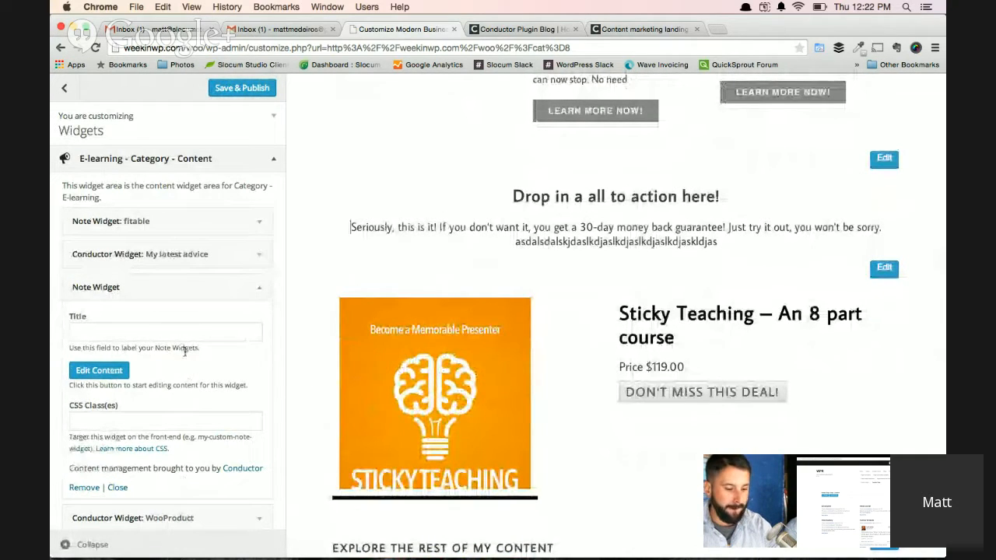
scroll(221, 362, "down", 1)
left_click(184, 402)
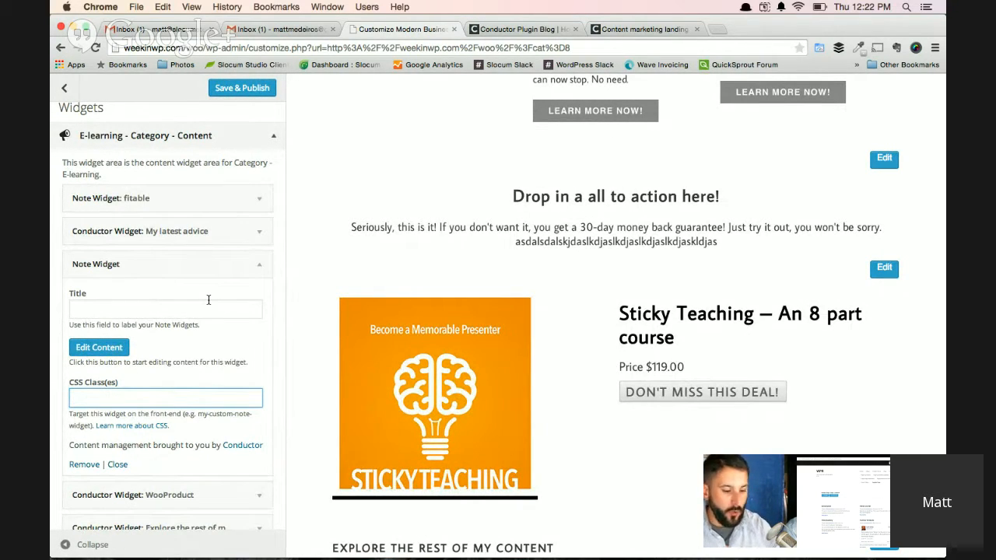
left_click(209, 300)
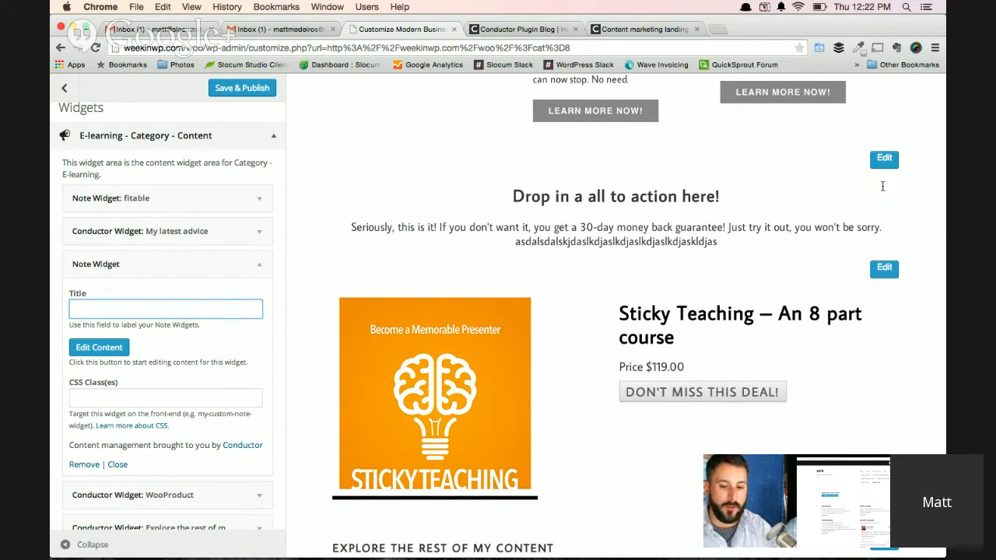
left_click(885, 158)
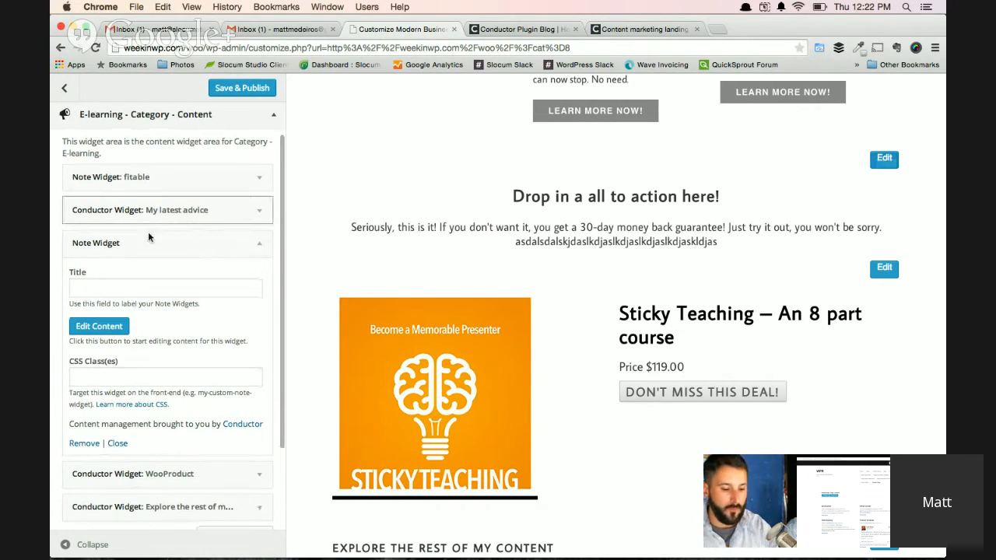
Add another Note widget to the E-learning category content area and enter "Start writing text here." as its content.
left_click(258, 247)
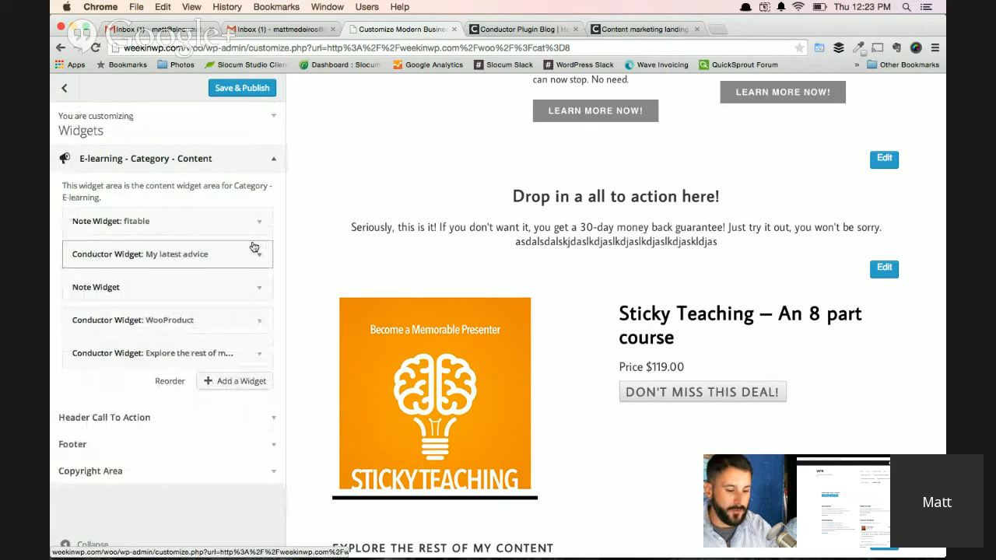
left_click(235, 381)
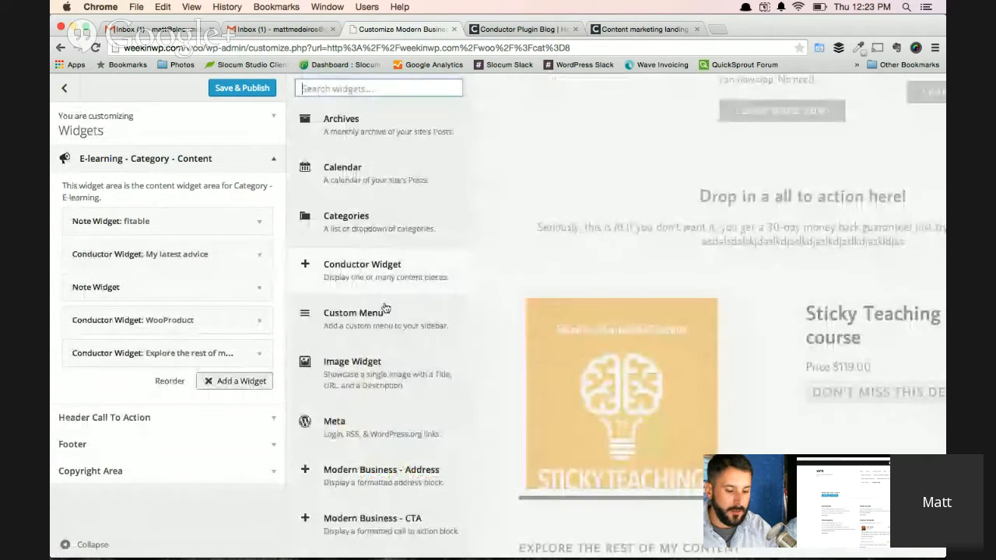
scroll(369, 360, "down", 3)
left_click(347, 403)
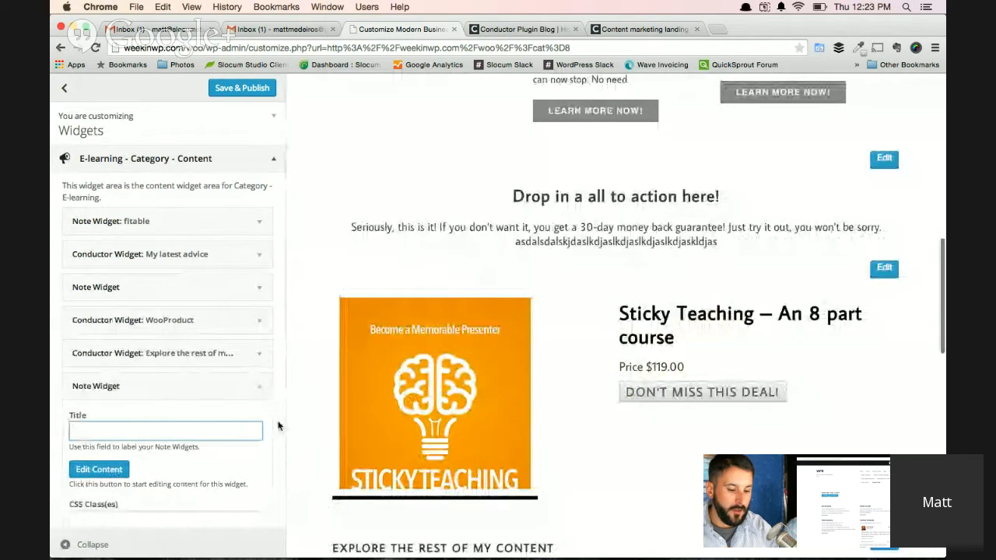
scroll(318, 412, "down", 10)
left_click(344, 474)
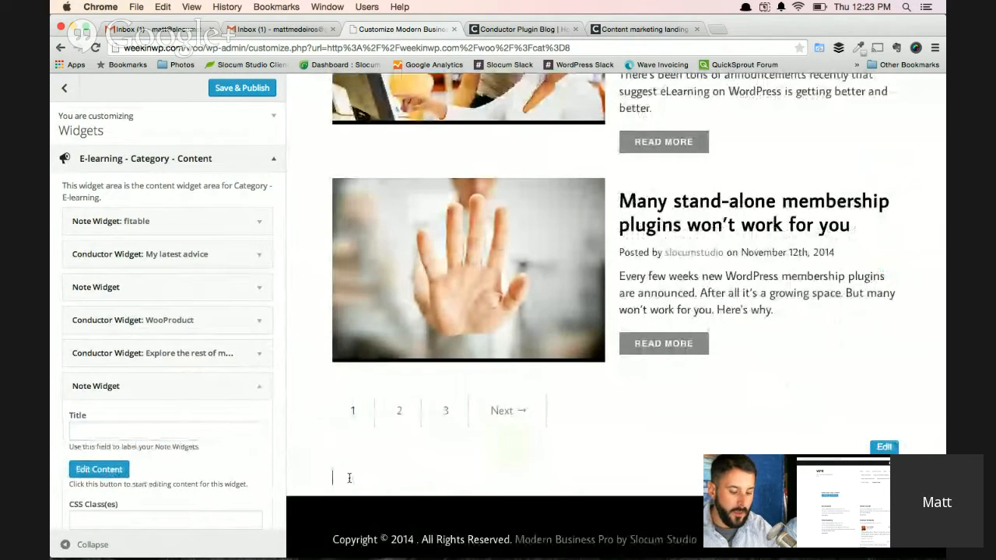
type("St")
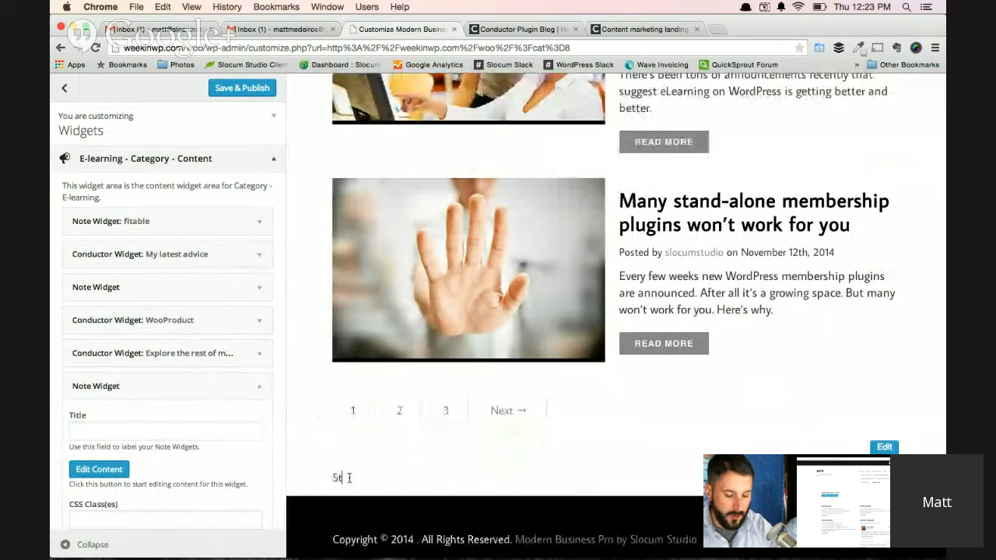
type("art writing text here.")
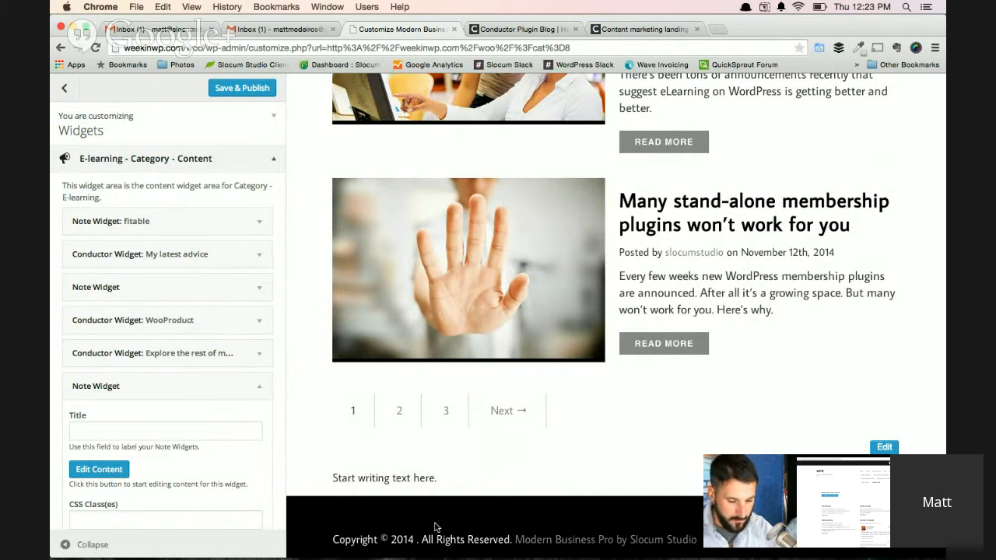
Insert the line "Widget Title" above the new note's text and format it as a heading.
left_click_drag(449, 480, 326, 477)
left_click(323, 476)
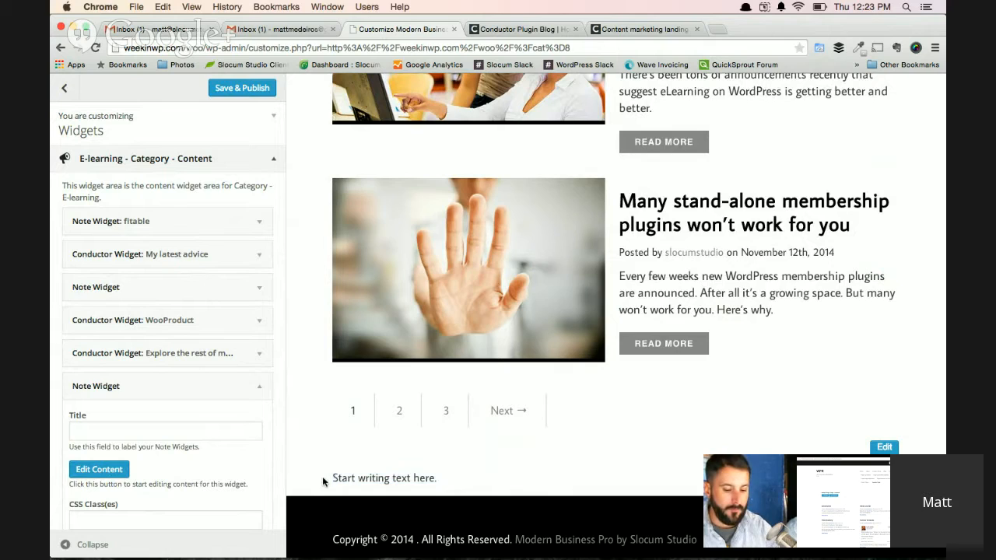
key("Return")
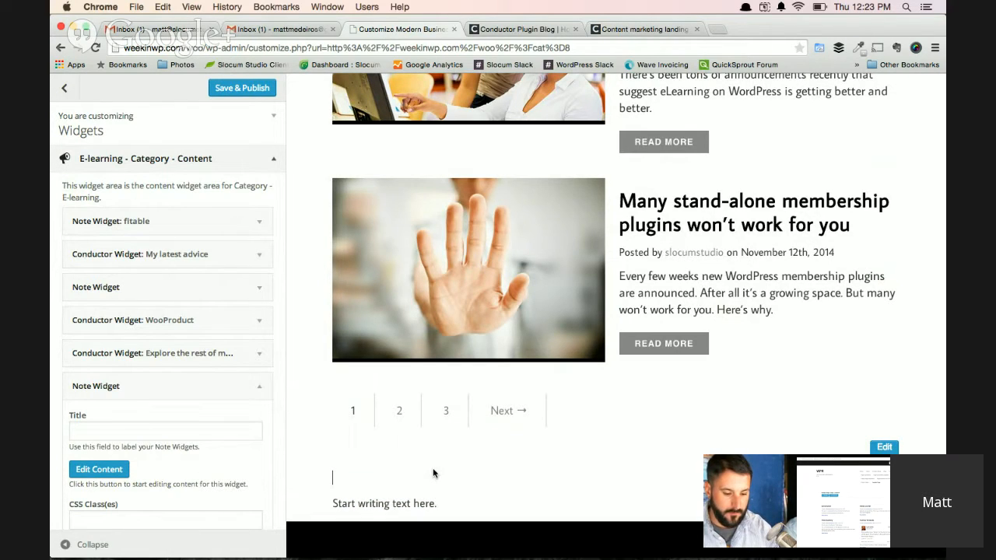
type("Widget Title")
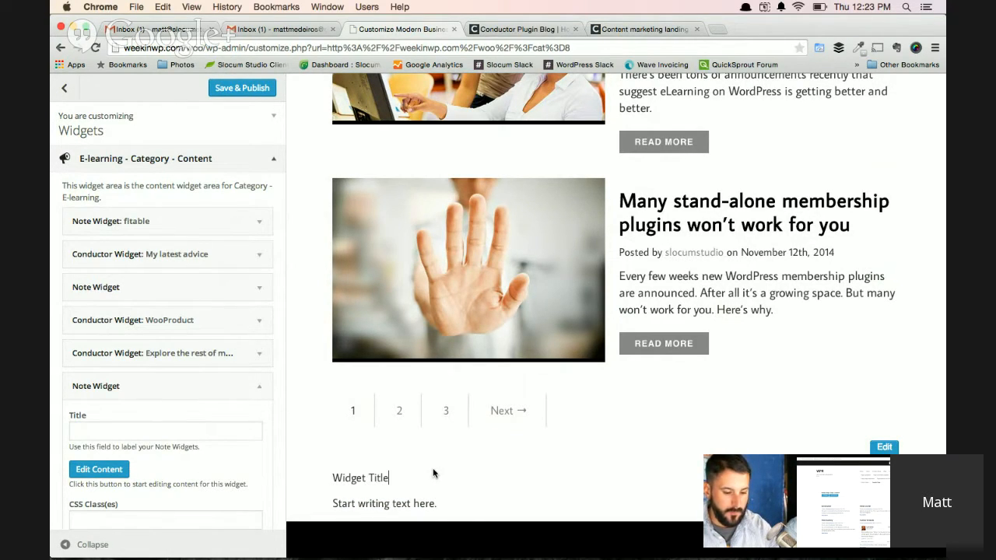
key("shift+Home")
left_click(370, 453)
left_click(395, 350)
left_click(458, 491)
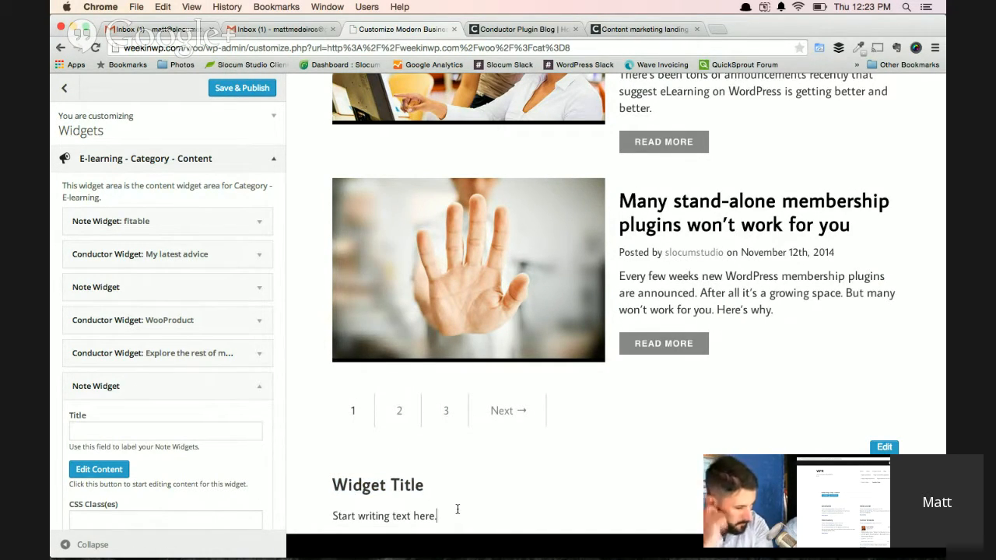
Set the new Note widget's title to "This just acts as a label".
scroll(171, 460, "down", 2)
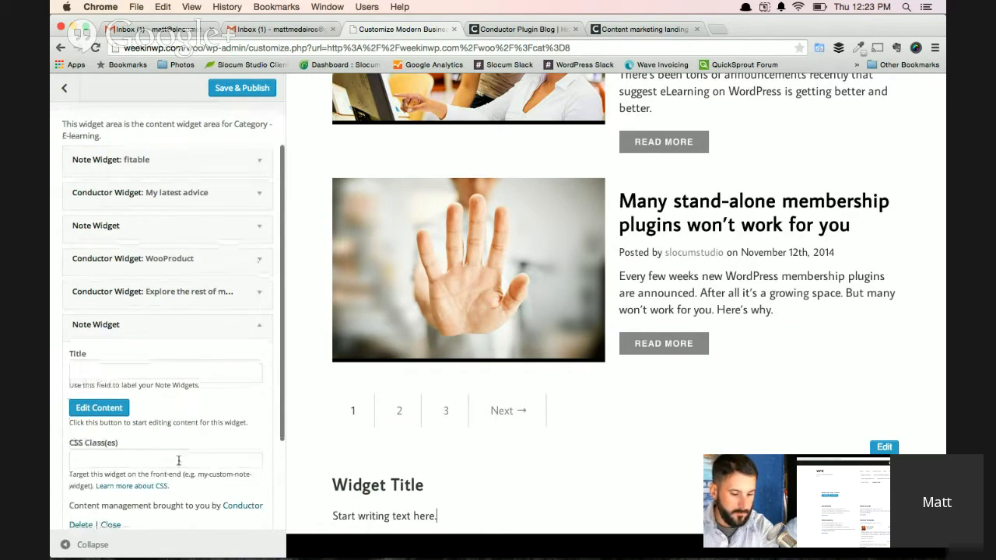
left_click(213, 458)
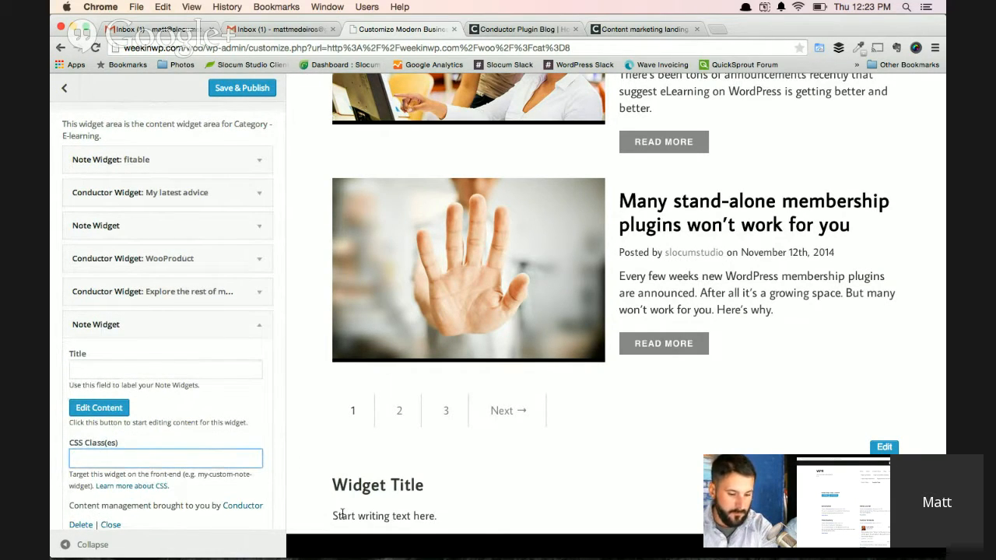
scroll(342, 518, "down", 1)
left_click(358, 477)
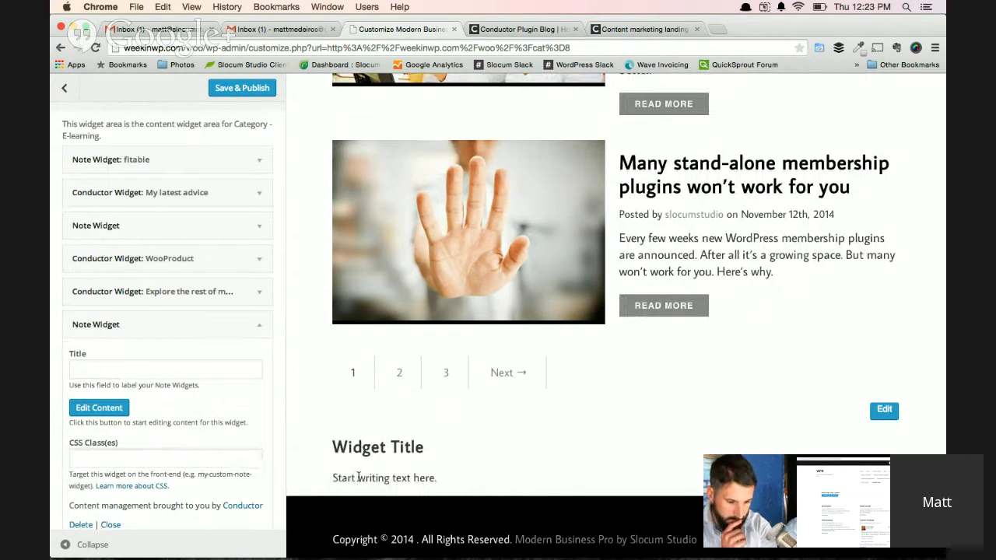
left_click(173, 370)
type("This just acts as a label")
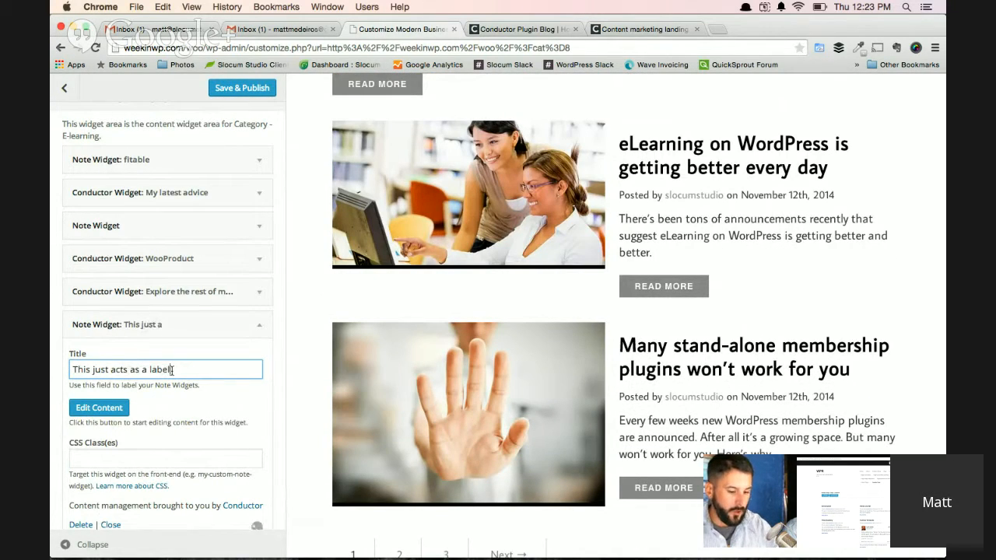
Check the new Note widget's CSS class setting and its place in the preview, and collapse the customizer sidebar.
left_click(125, 460)
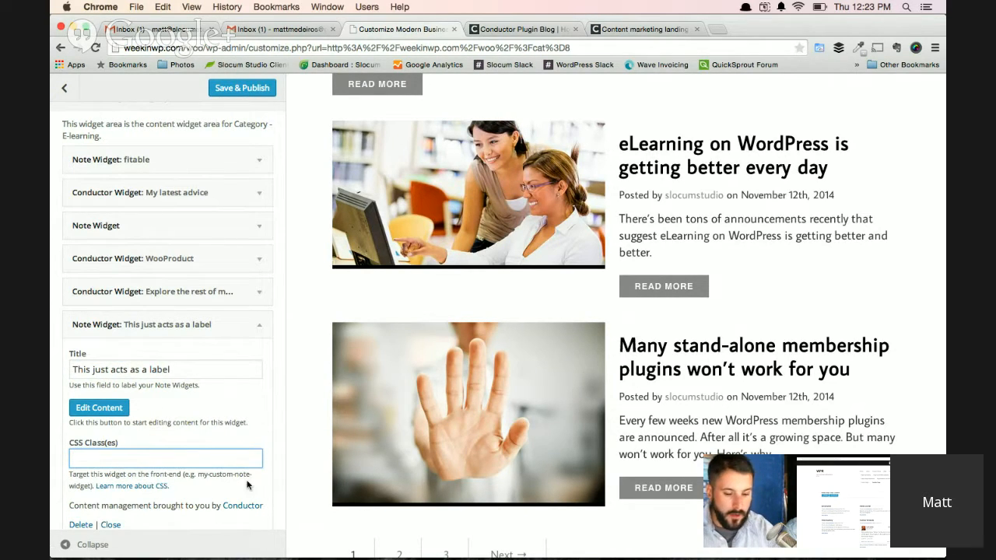
scroll(393, 271, "down", 1)
scroll(393, 274, "down", 5)
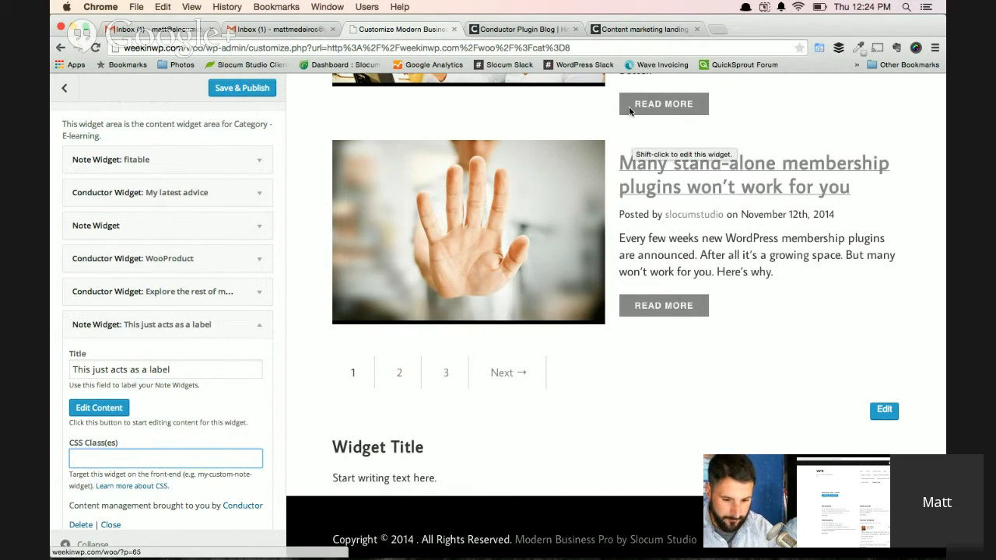
left_click(70, 538)
scroll(384, 365, "up", 5)
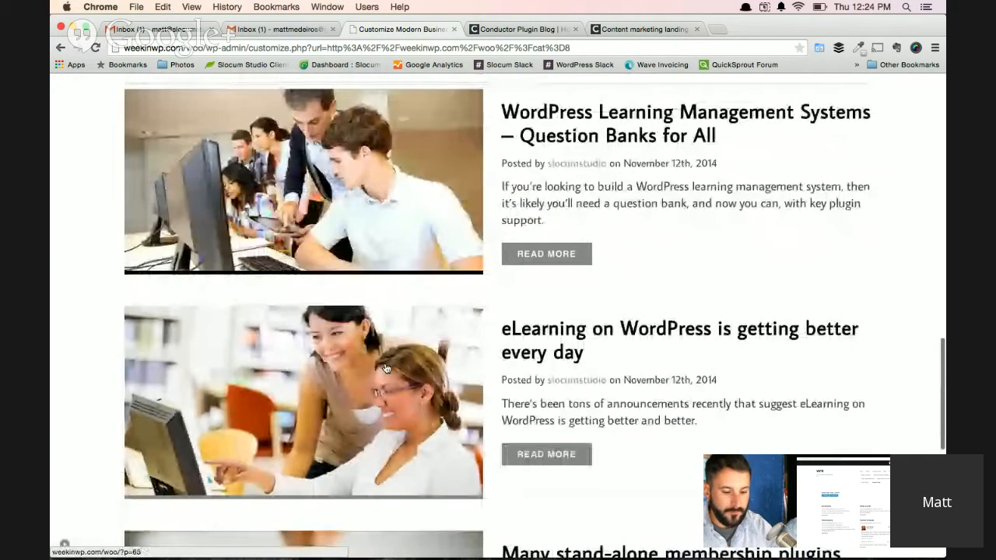
key("super+Tab")
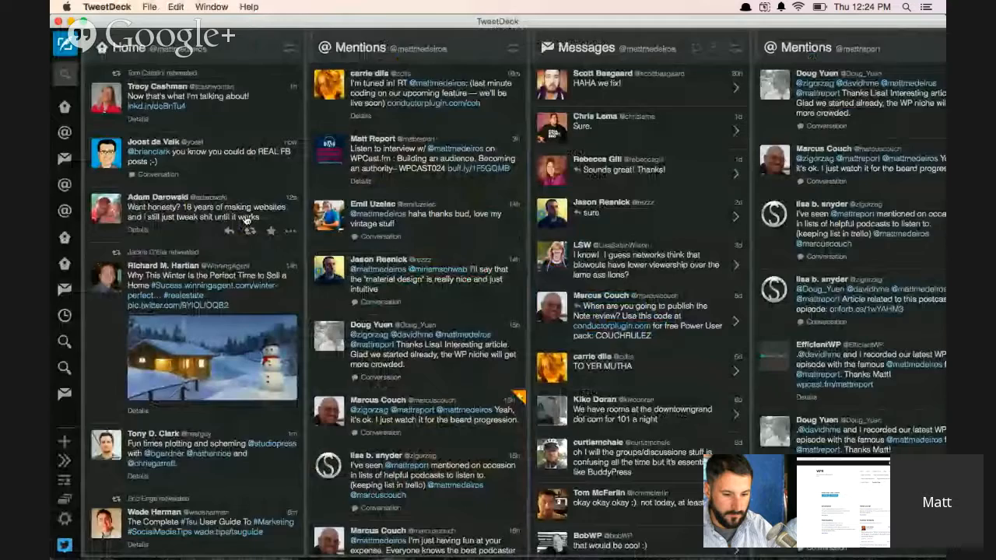
key("super+Tab")
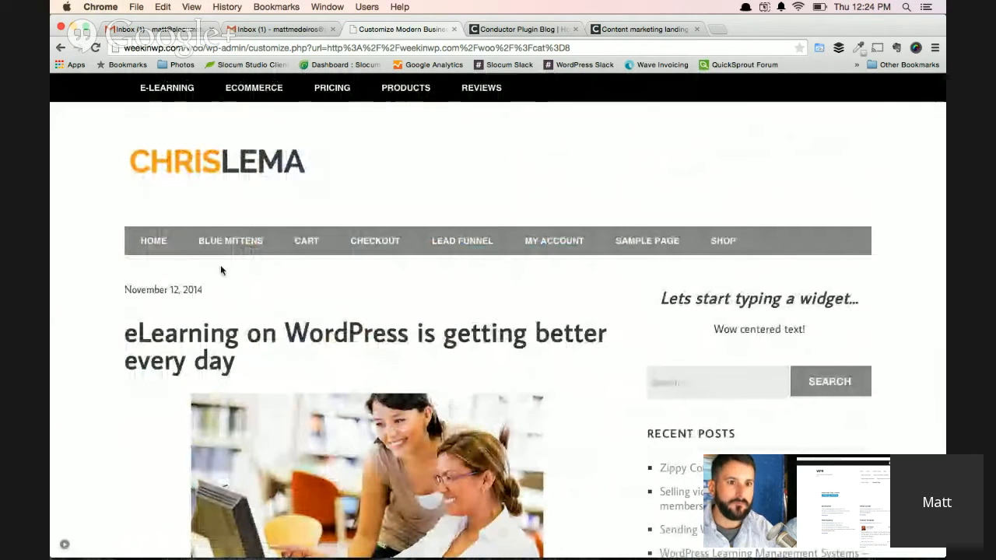
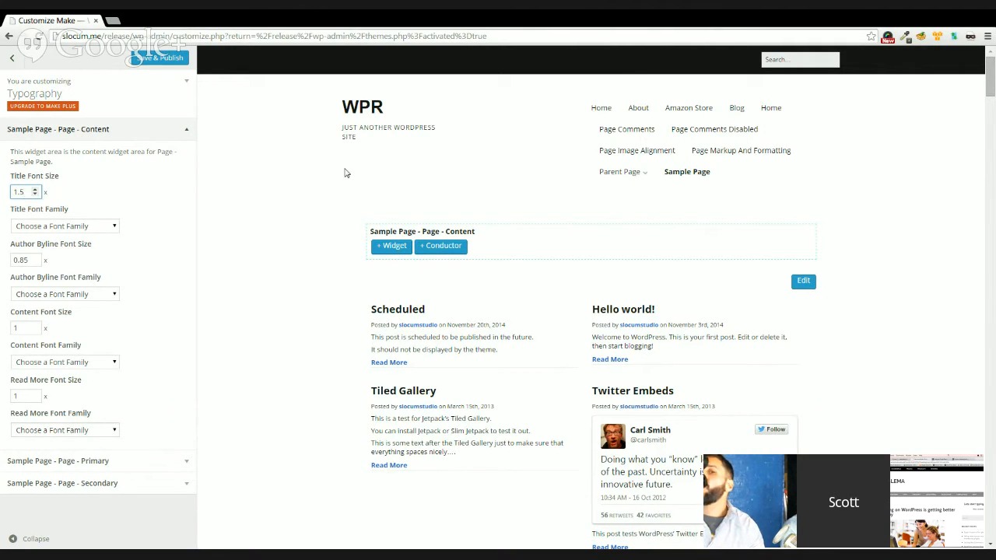
Set the Title Font Size of the Sample Page content widget area to 1.72.
left_click(889, 398)
scroll(888, 398, "down", 1)
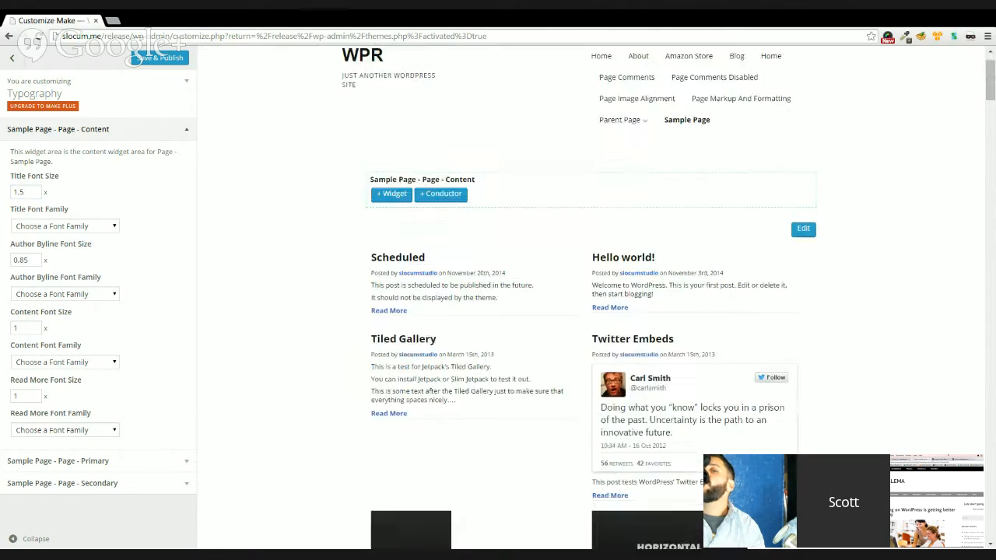
scroll(591, 311, "down", 5)
scroll(591, 312, "down", 5)
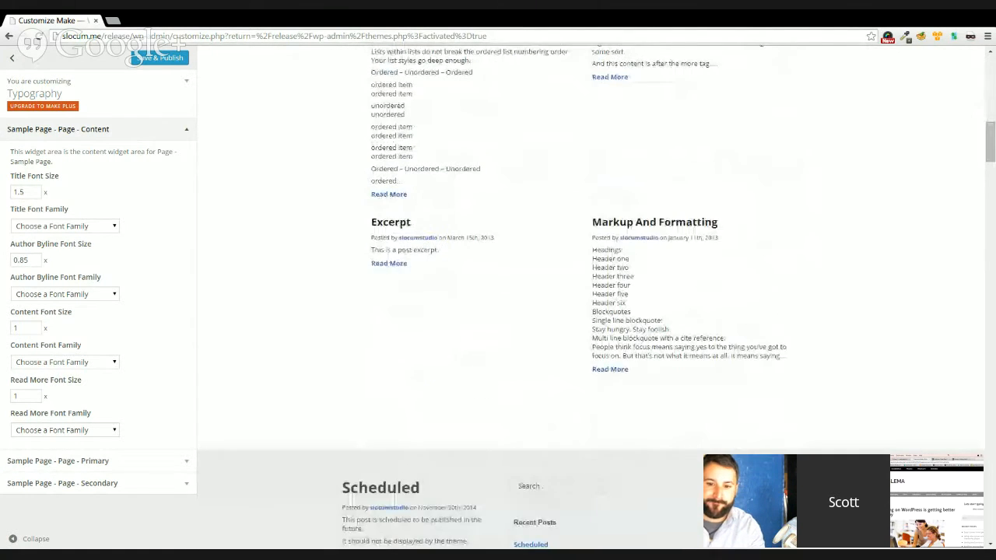
scroll(888, 398, "up", 10)
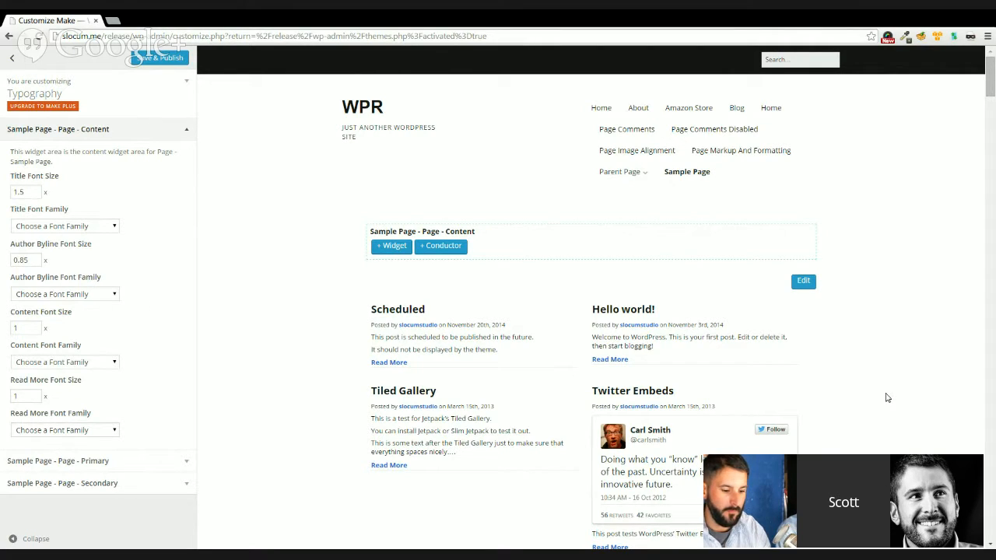
left_click(35, 190)
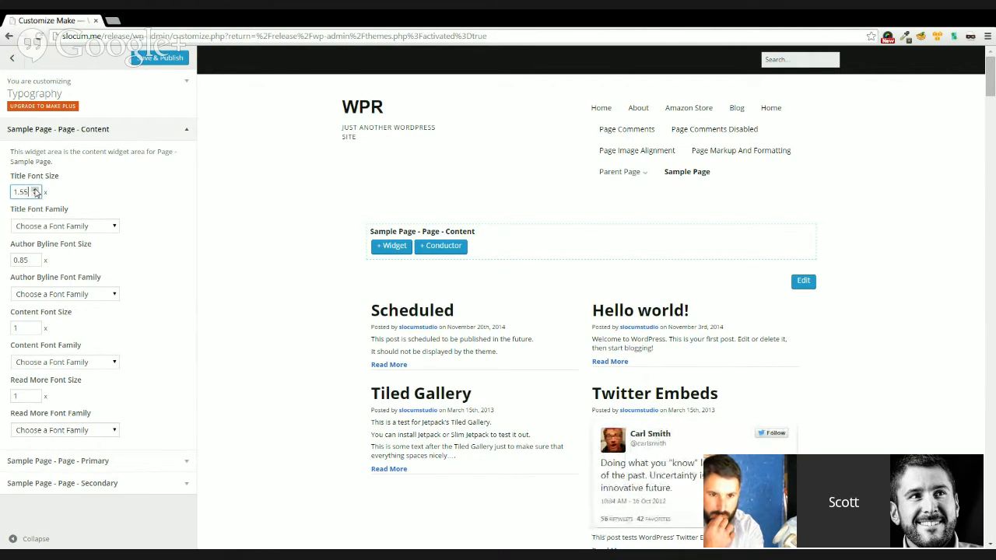
left_click(35, 189)
left_click(35, 190)
left_click(35, 190)
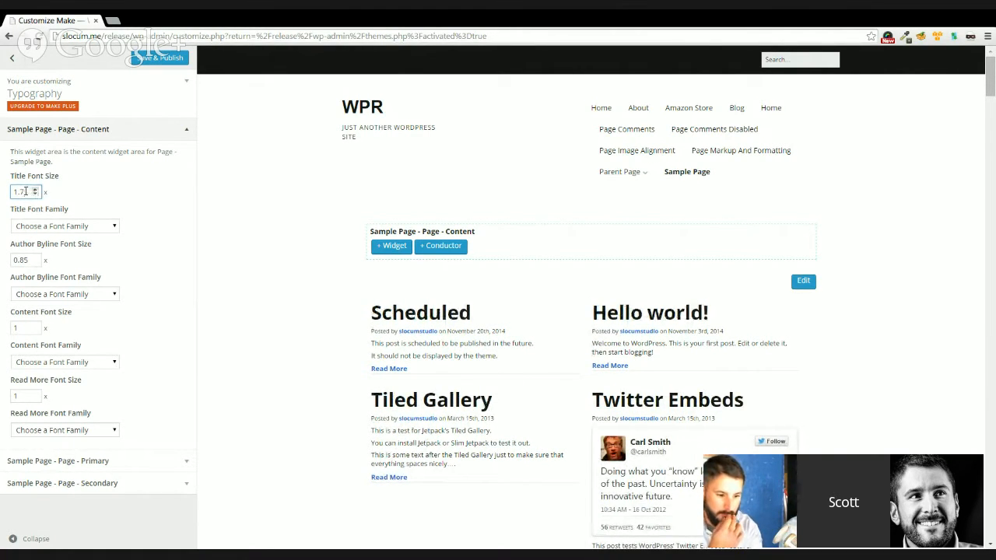
type("2")
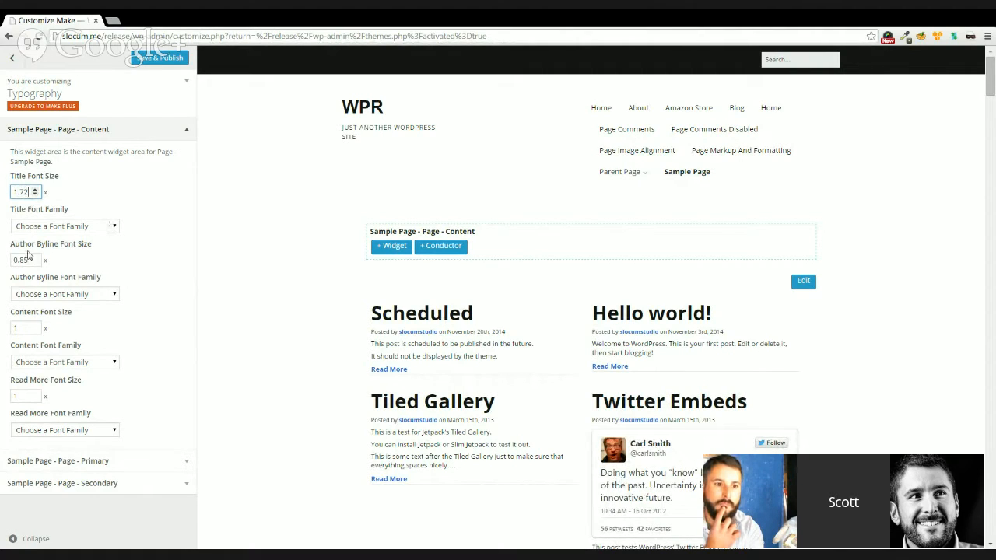
Set the Content Font Size to 1.25 and enlarge the Read More Font Size to 1.55 for the Sample Page content area.
left_click(35, 324)
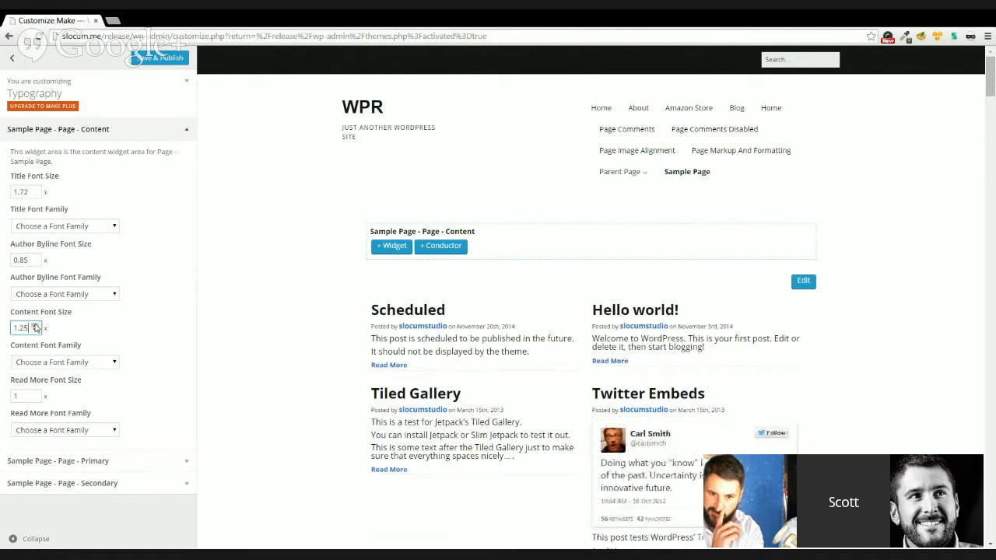
left_click(35, 395)
left_click(35, 395)
left_click(35, 394)
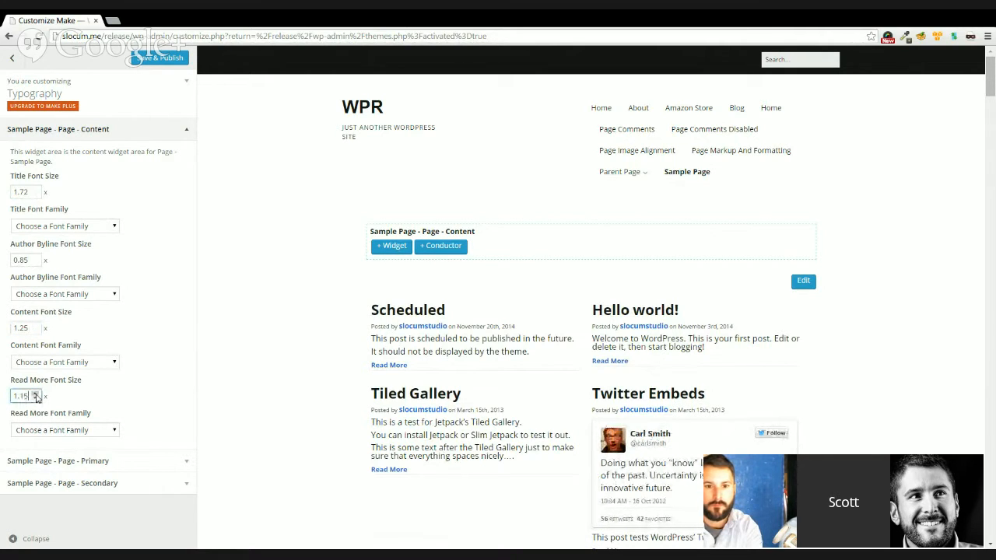
left_click(35, 395)
left_click(35, 394)
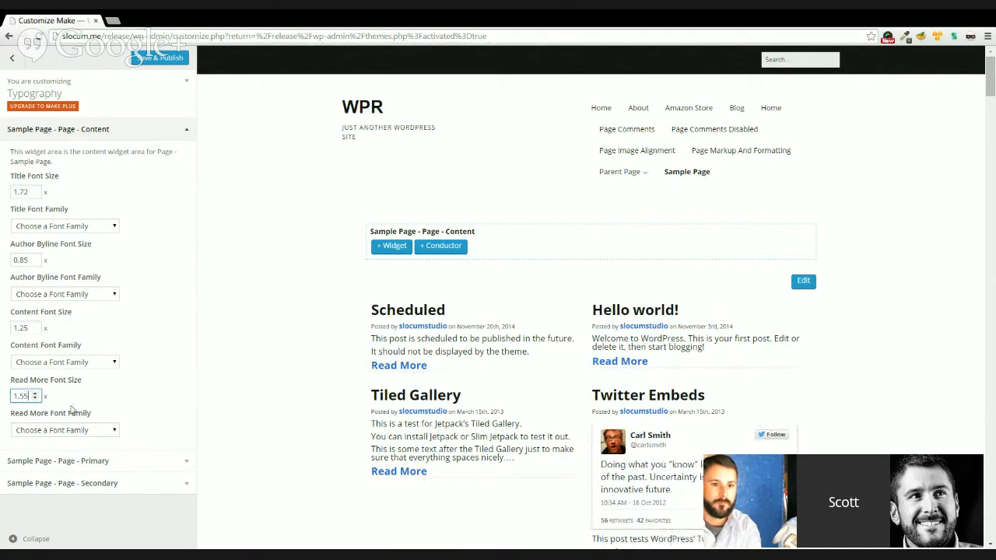
Reduce the Read More Font Size of the Sample Page content area to 0.5.
left_click(35, 399)
left_click(35, 400)
left_click(35, 399)
left_click(35, 399)
left_click(35, 399)
left_click(35, 399)
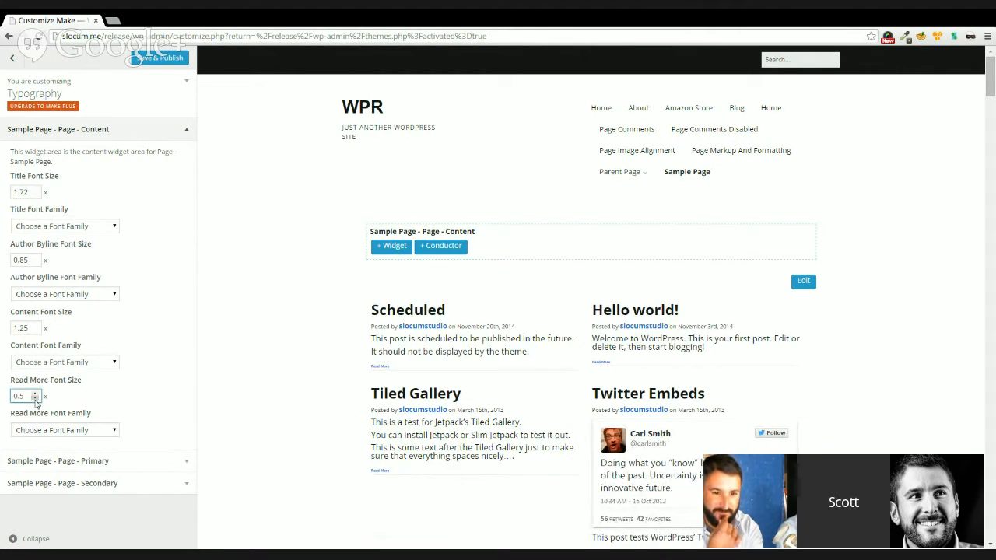
left_click_drag(29, 397, 15, 398)
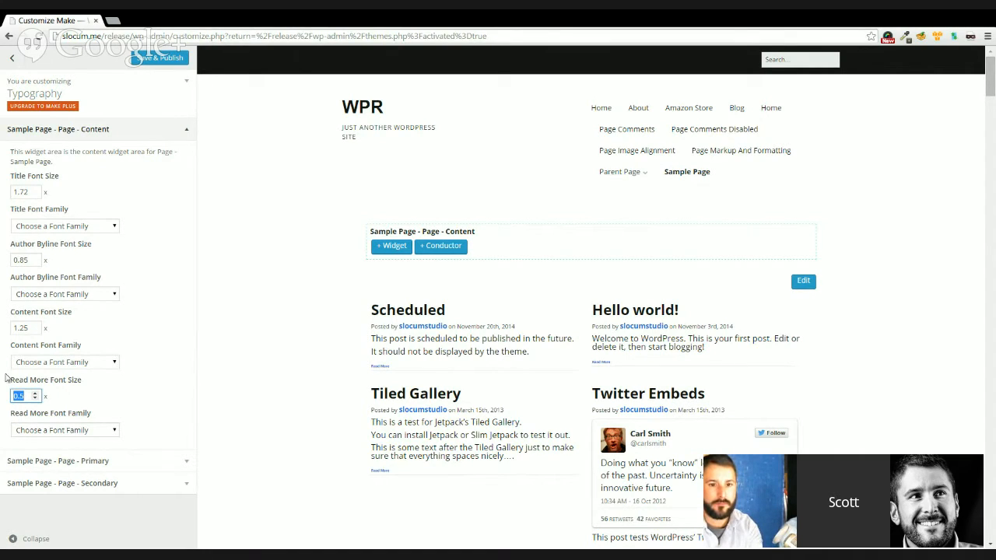
Lower the Title Font Size of the Sample Page content area to 1.25.
left_click(37, 195)
left_click(36, 195)
left_click(37, 196)
left_click(36, 195)
left_click(37, 195)
left_click(37, 196)
left_click(36, 196)
left_click(36, 195)
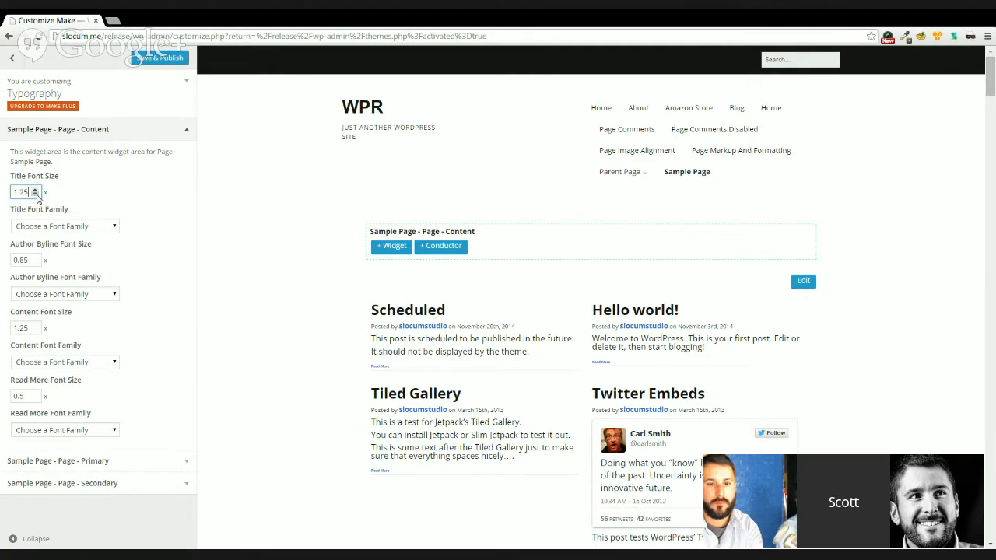